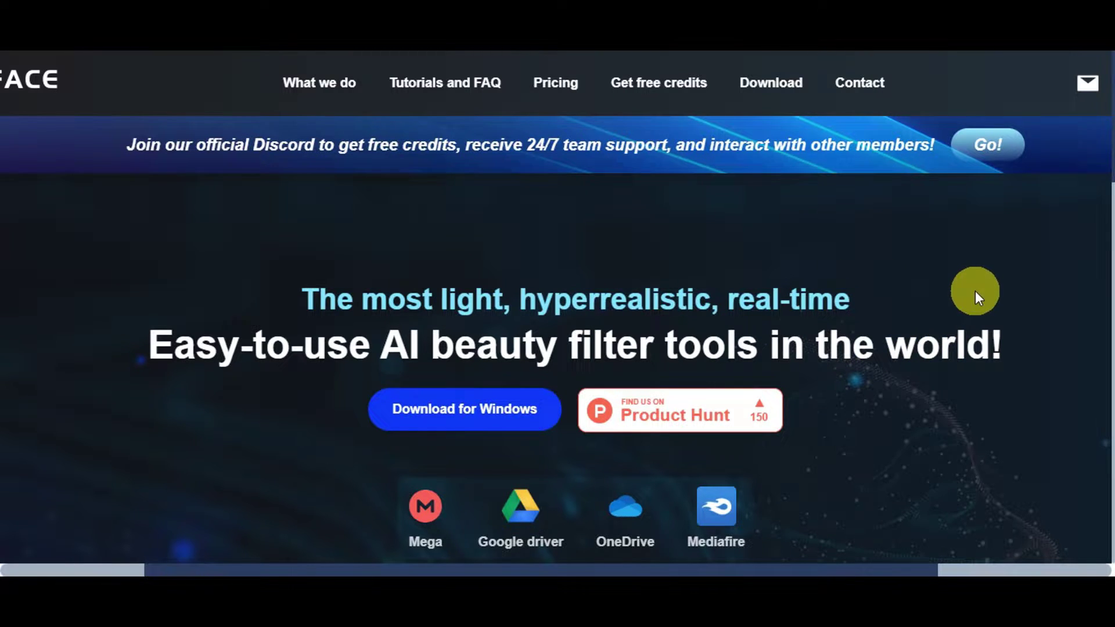
{"action": "scroll", "coordinate": [975, 291], "scroll_direction": "down", "scroll_amount": 1}
{"action": "scroll", "coordinate": [985, 307], "scroll_direction": "up", "scroll_amount": 1}
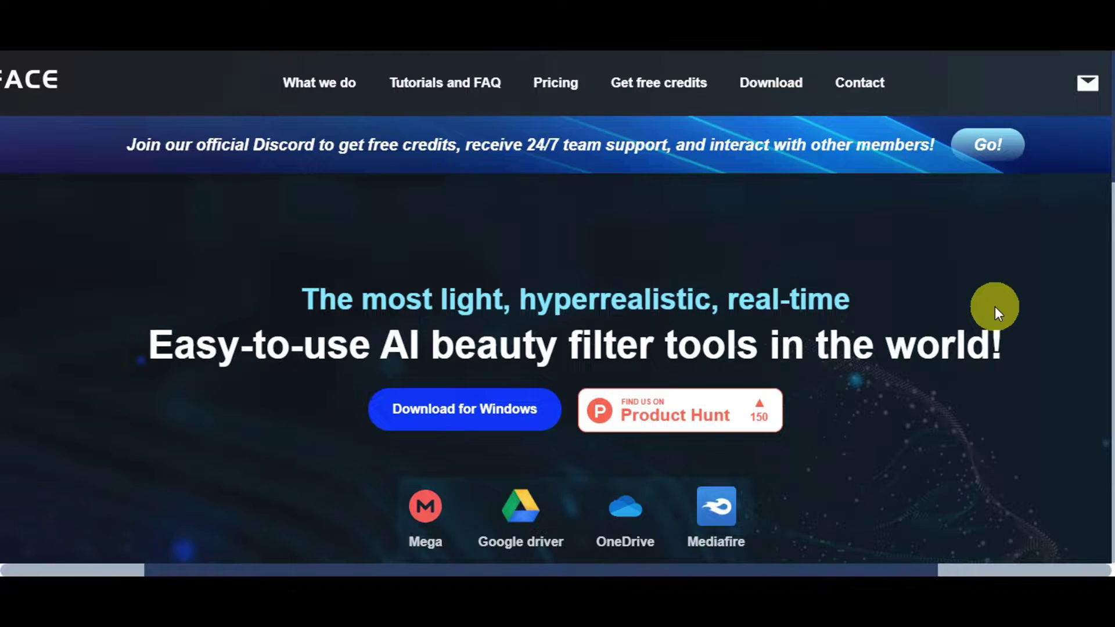
{"action": "scroll", "coordinate": [995, 310], "scroll_direction": "down", "scroll_amount": 1}
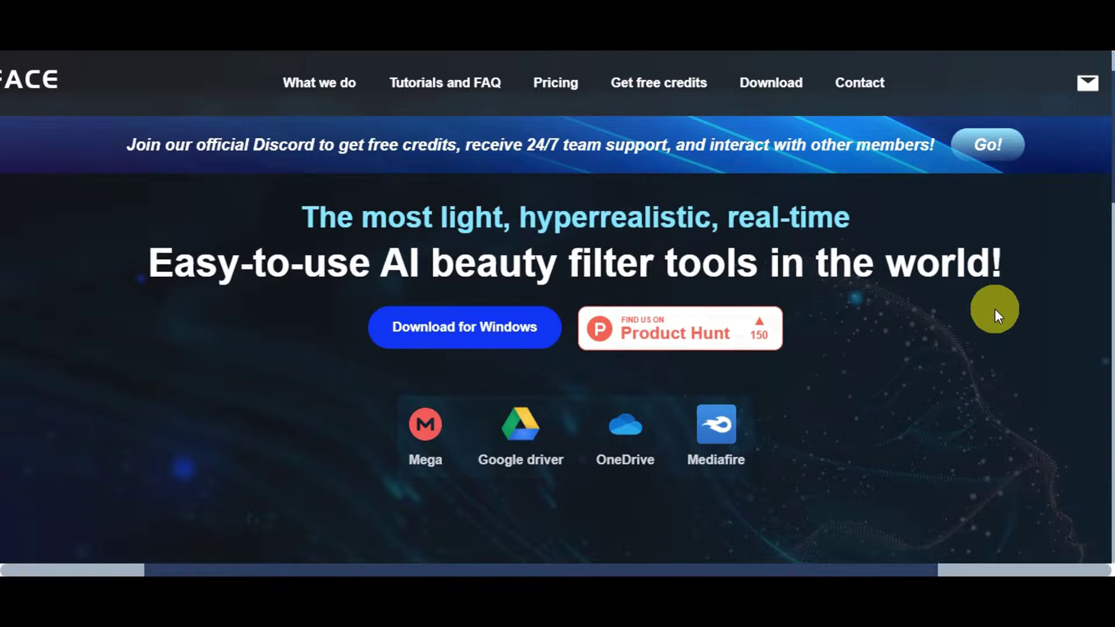
{"action": "scroll", "coordinate": [996, 310], "scroll_direction": "up", "scroll_amount": 1}
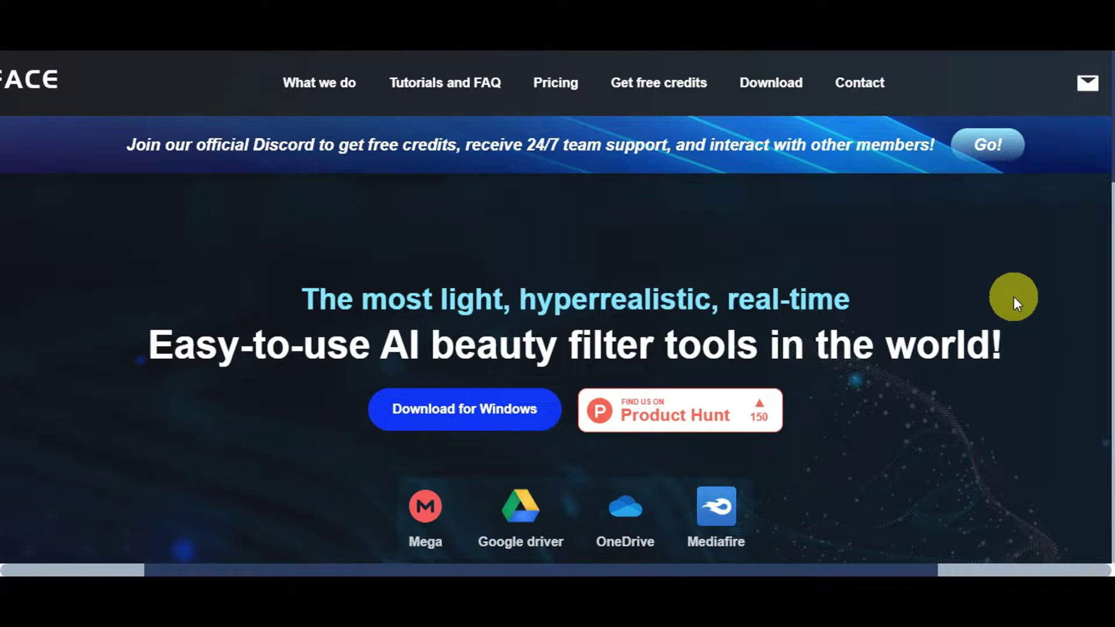
{"action": "scroll", "coordinate": [1012, 296], "scroll_direction": "down", "scroll_amount": 1}
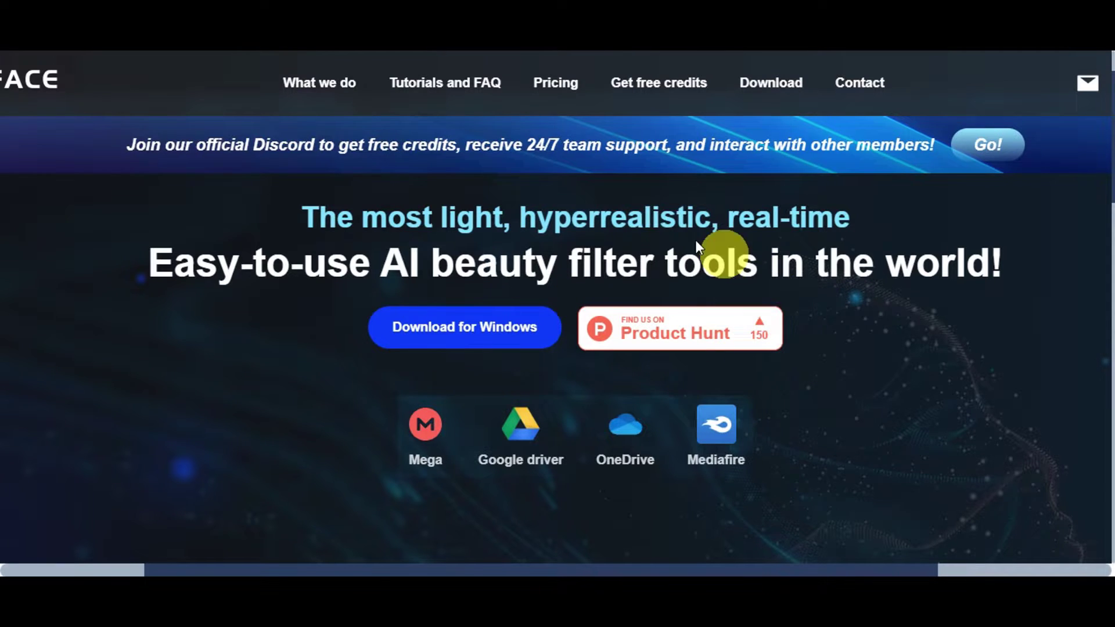
{"action": "scroll", "coordinate": [889, 373], "scroll_direction": "up", "scroll_amount": 1}
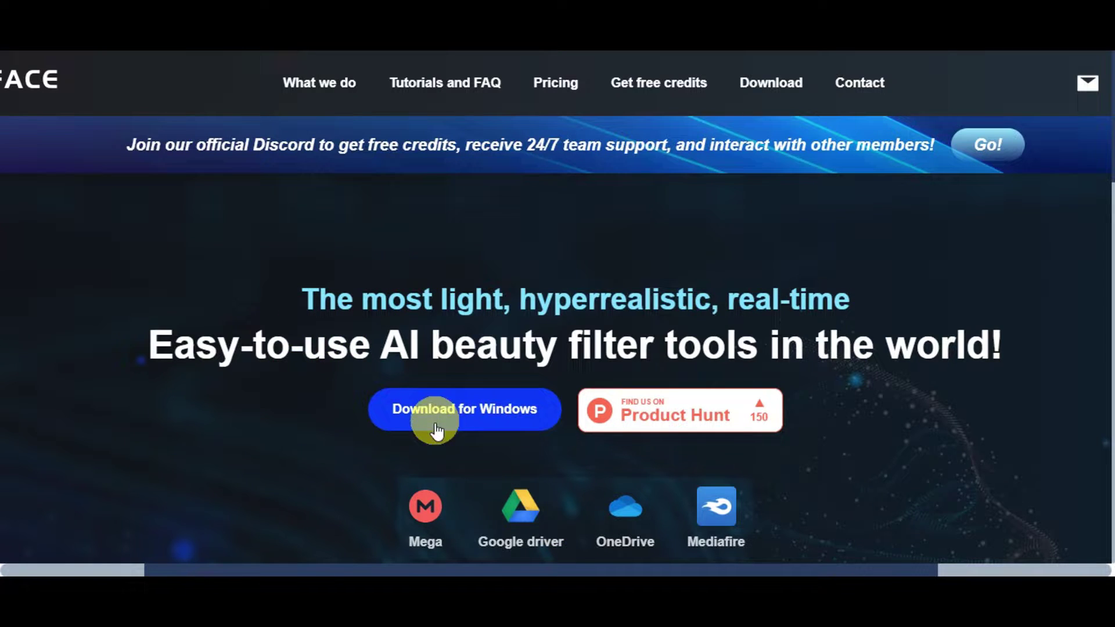
{"action": "scroll", "coordinate": [882, 309], "scroll_direction": "down", "scroll_amount": 3}
{"action": "scroll", "coordinate": [892, 303], "scroll_direction": "down", "scroll_amount": 3}
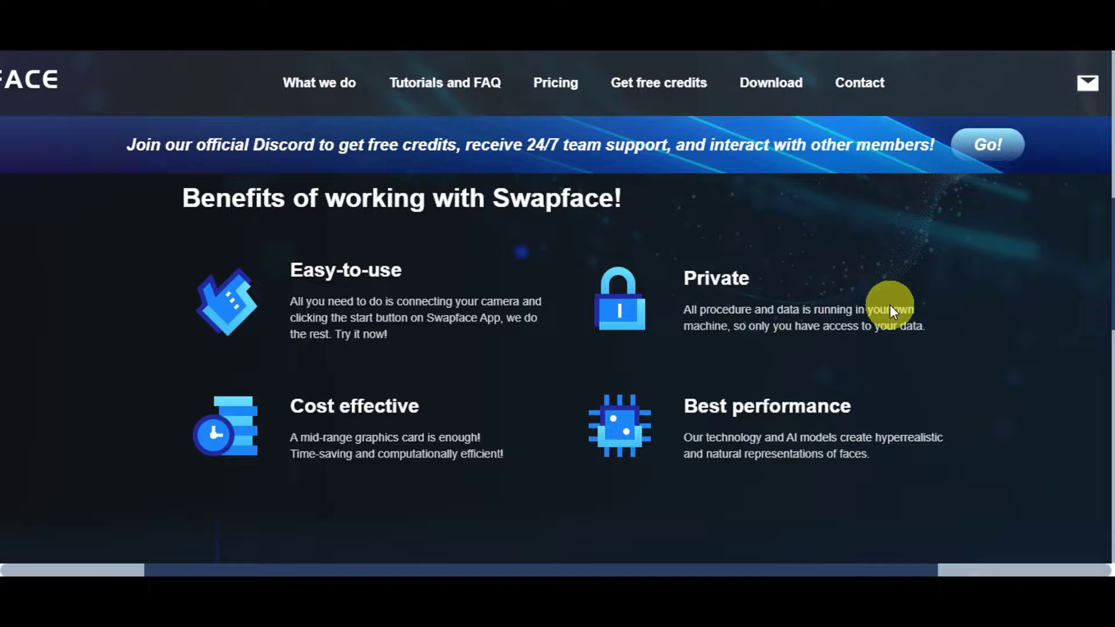
{"action": "scroll", "coordinate": [910, 294], "scroll_direction": "down", "scroll_amount": 3}
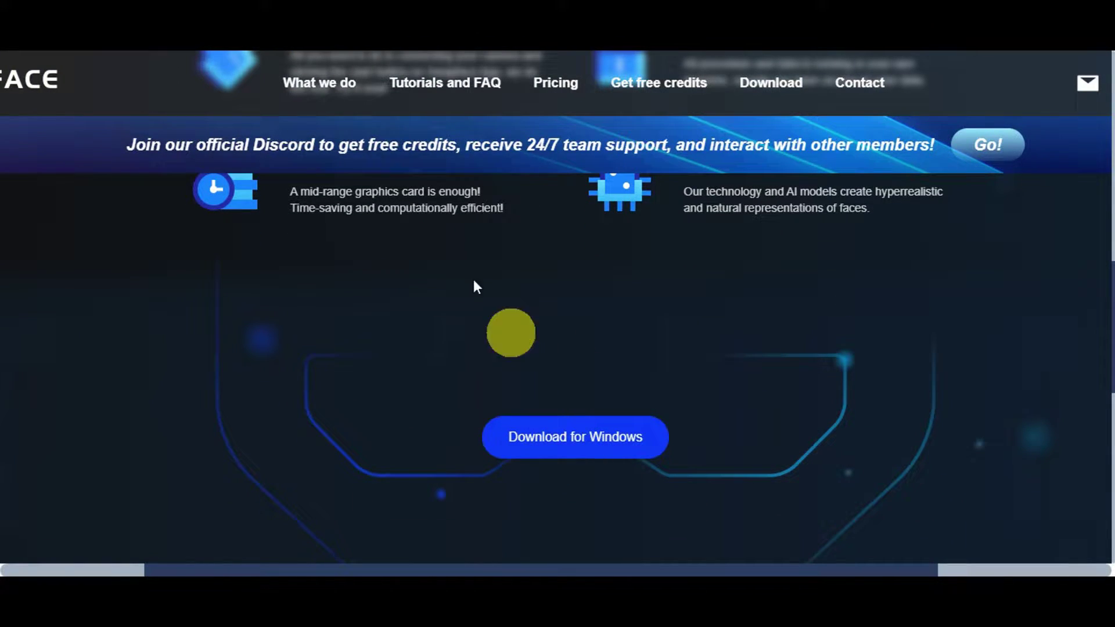
- Go to the Tutorials and FAQ page for the Windows quick setup guide
{"action": "left_click", "coordinate": [464, 83]}
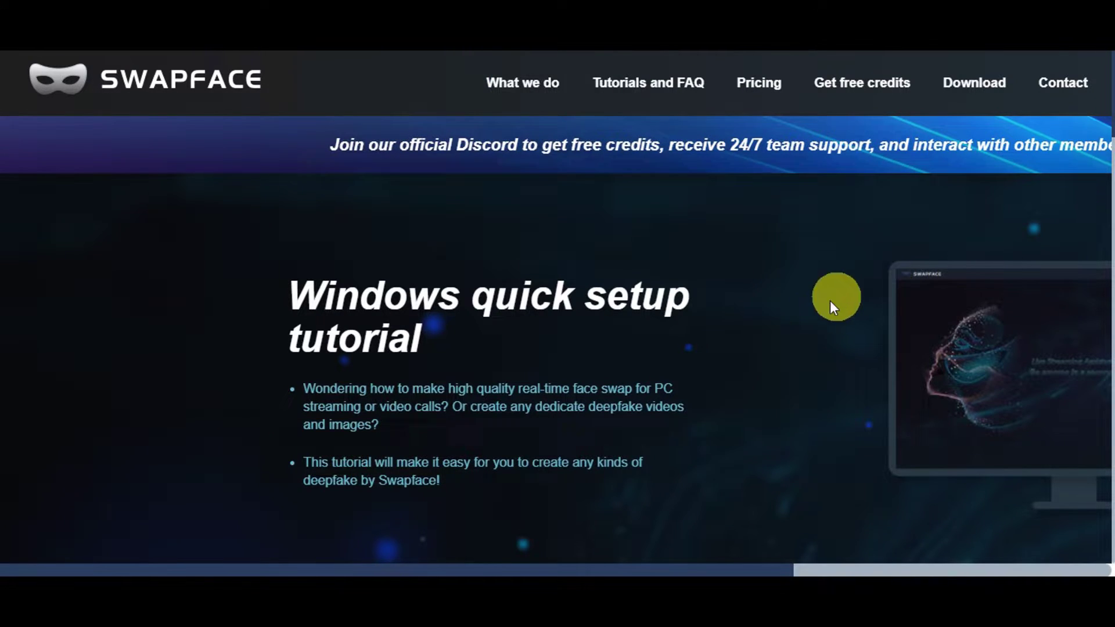
{"action": "scroll", "coordinate": [818, 303], "scroll_direction": "down", "scroll_amount": 1}
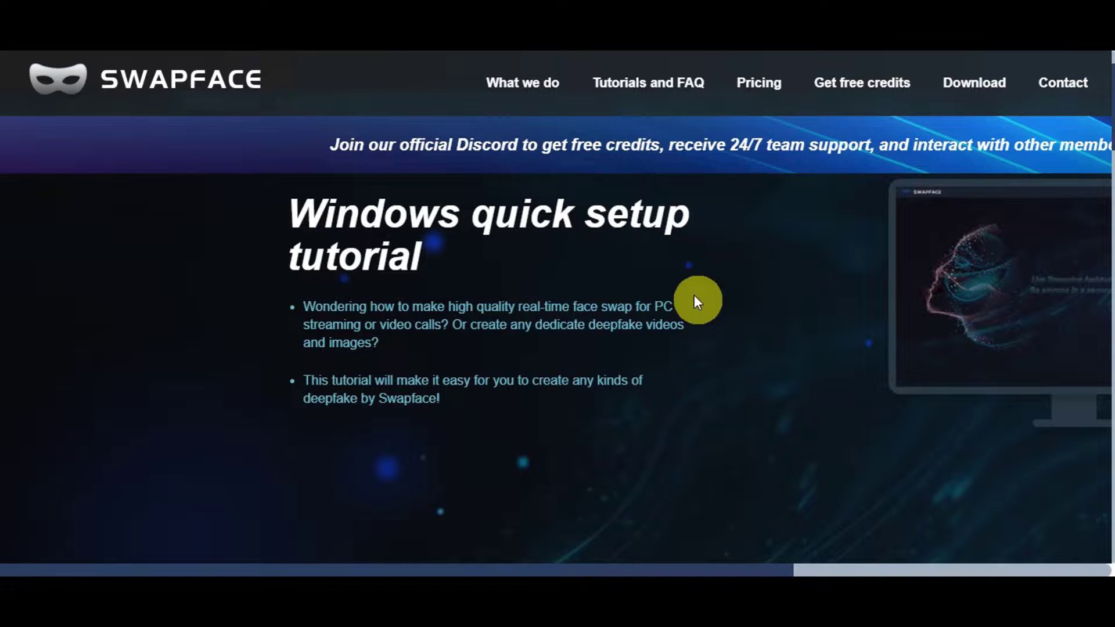
{"action": "scroll", "coordinate": [742, 321], "scroll_direction": "down", "scroll_amount": 5}
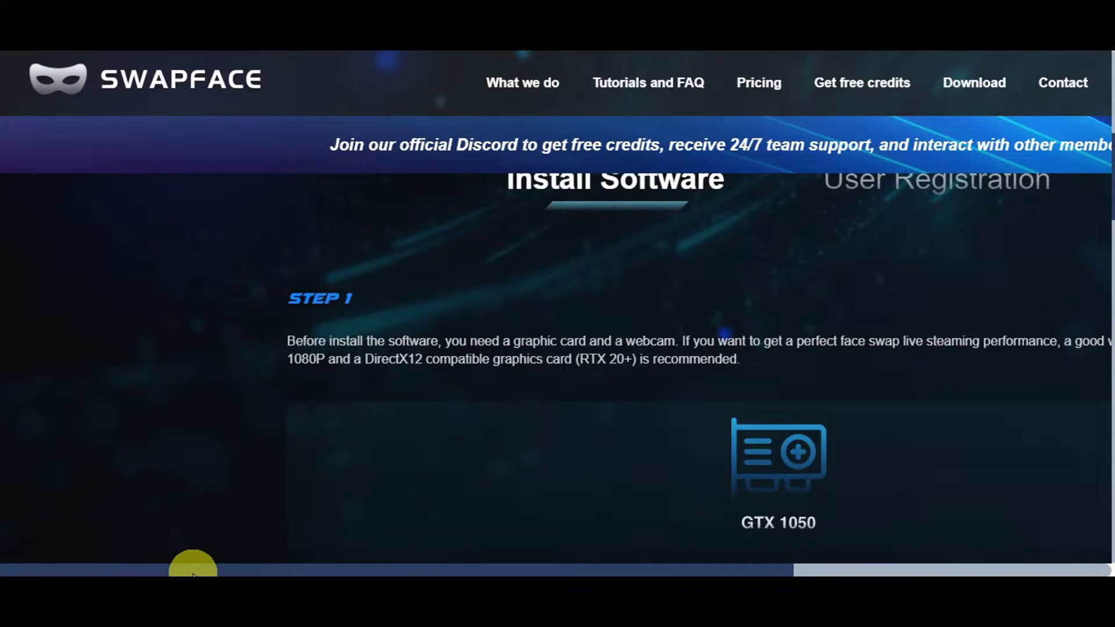
{"action": "left_click_drag", "start_coordinate": [196, 571], "coordinate": [360, 568]}
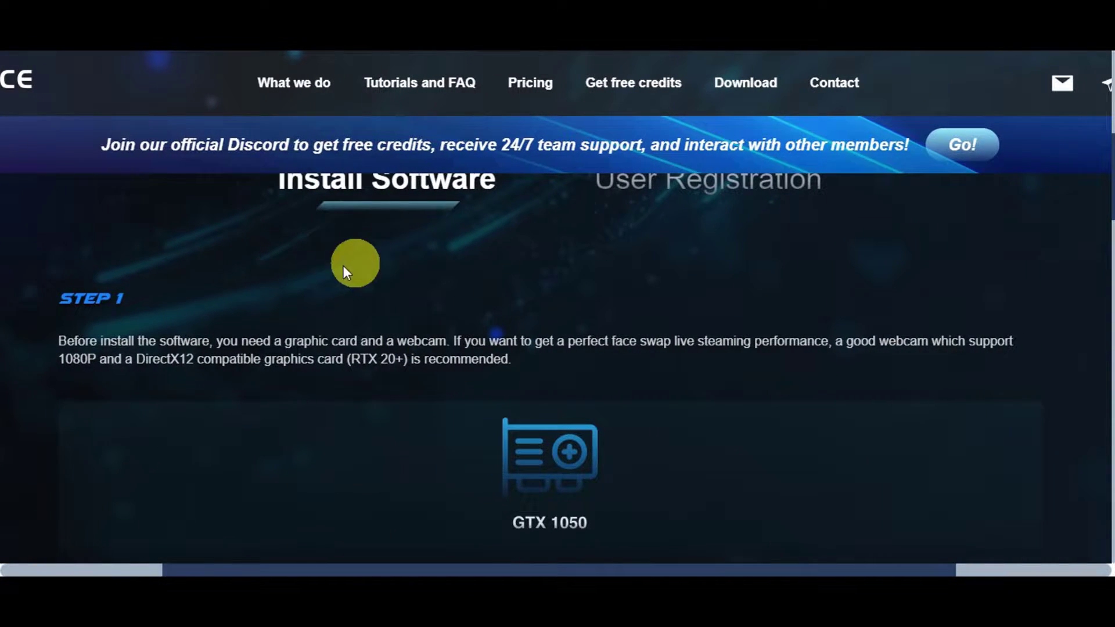
{"action": "scroll", "coordinate": [366, 253], "scroll_direction": "up", "scroll_amount": 2}
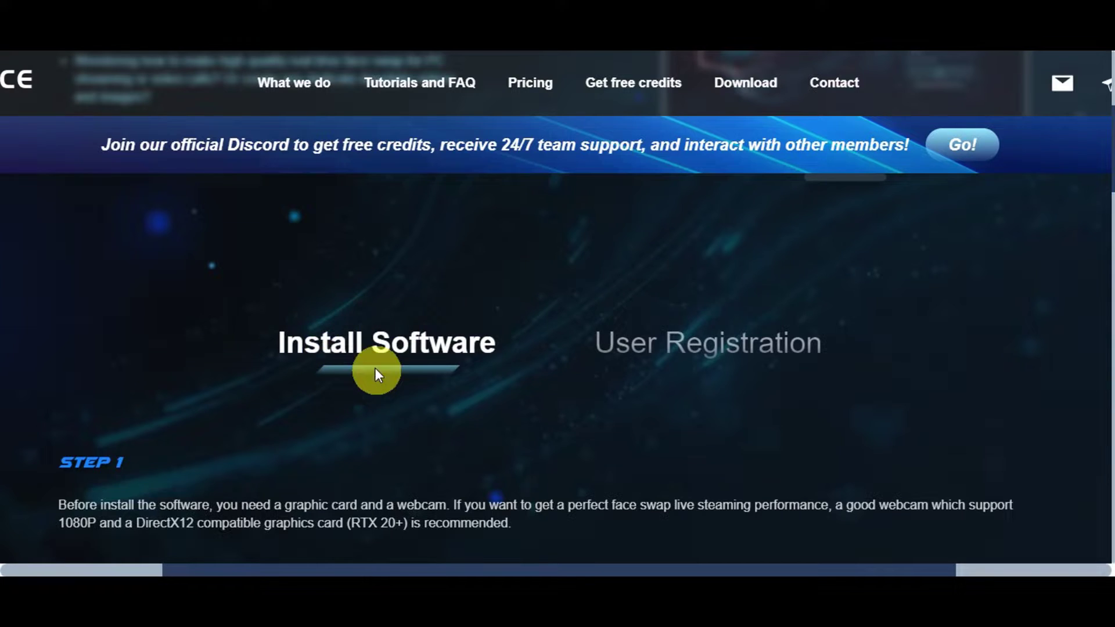
{"action": "scroll", "coordinate": [485, 335], "scroll_direction": "down", "scroll_amount": 1}
{"action": "scroll", "coordinate": [486, 328], "scroll_direction": "down", "scroll_amount": 2}
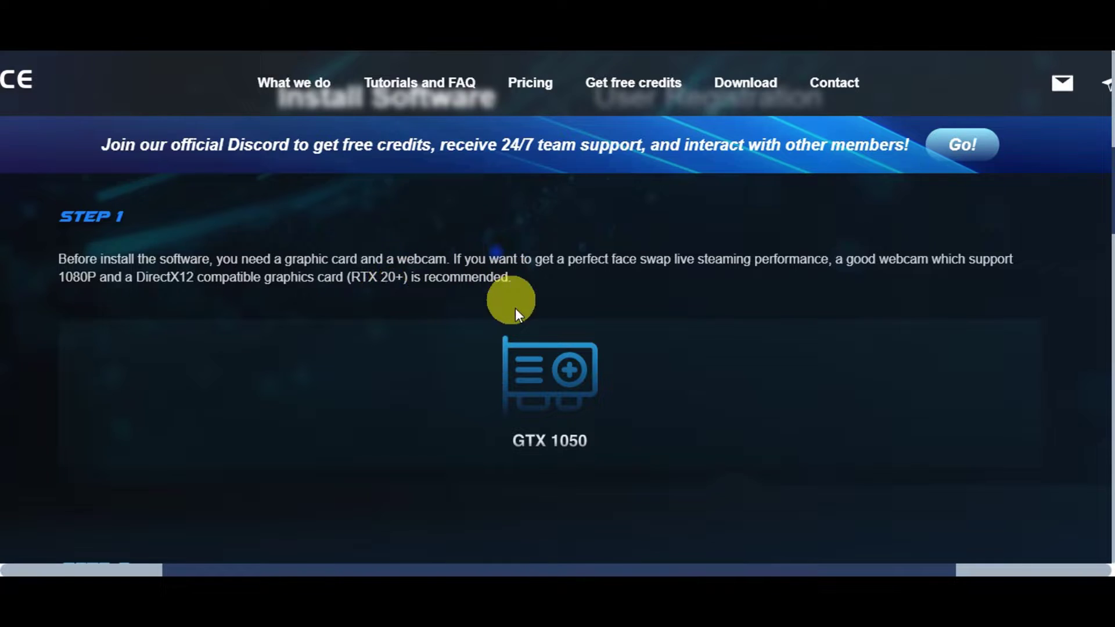
{"action": "scroll", "coordinate": [1081, 341], "scroll_direction": "down", "scroll_amount": 3}
{"action": "scroll", "coordinate": [1062, 346], "scroll_direction": "down", "scroll_amount": 2}
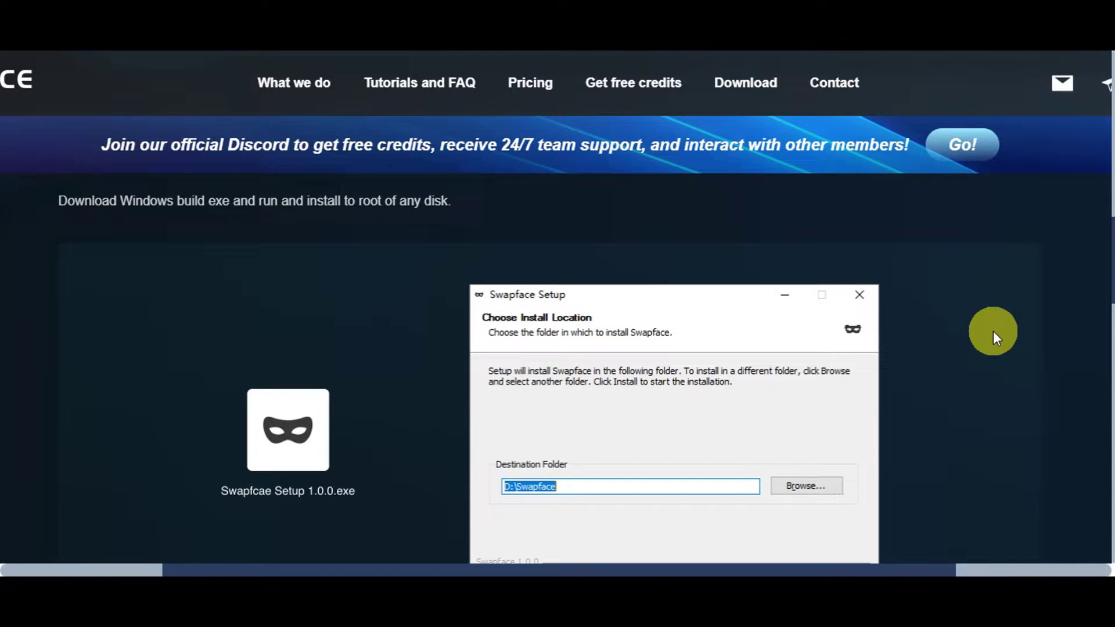
{"action": "scroll", "coordinate": [993, 331], "scroll_direction": "down", "scroll_amount": 2}
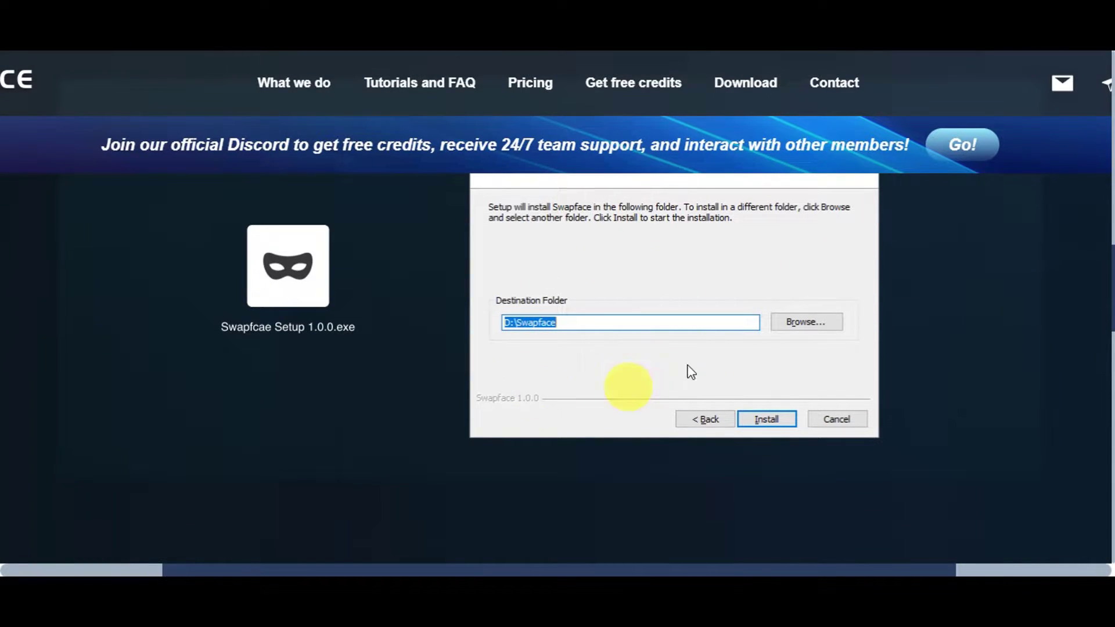
{"action": "scroll", "coordinate": [701, 344], "scroll_direction": "down", "scroll_amount": 2}
{"action": "scroll", "coordinate": [715, 316], "scroll_direction": "down", "scroll_amount": 3}
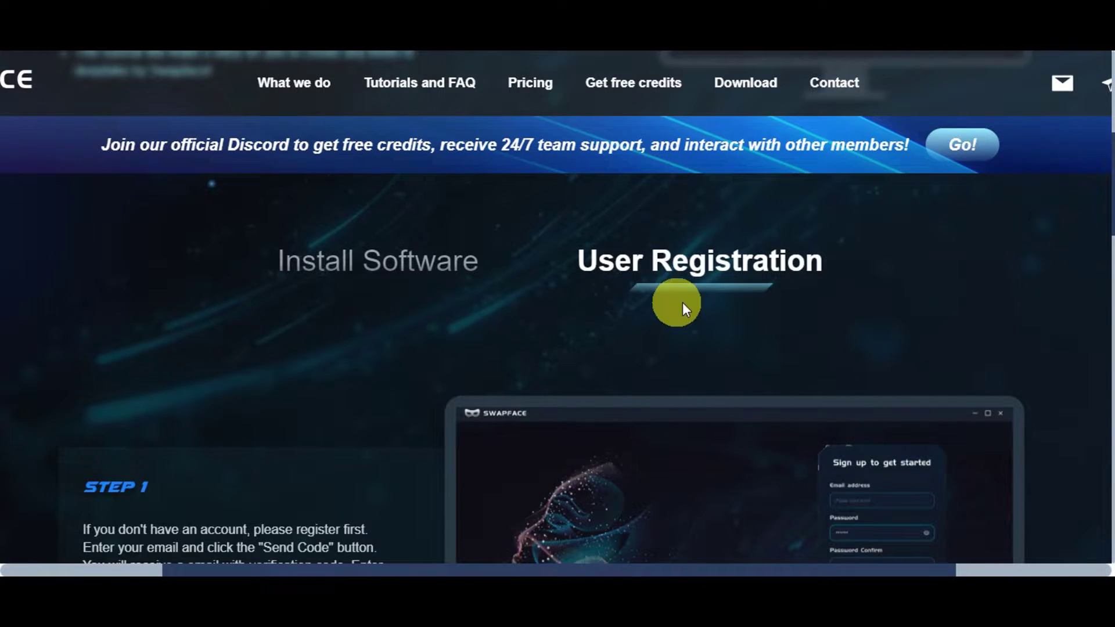
{"action": "scroll", "coordinate": [753, 297], "scroll_direction": "down", "scroll_amount": 2}
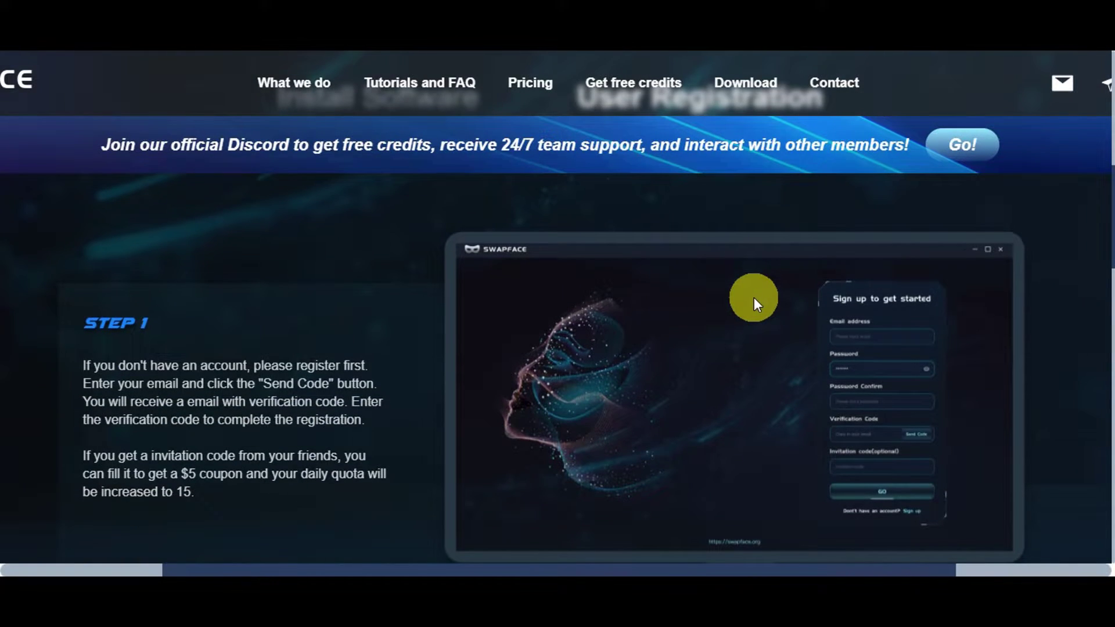
{"action": "scroll", "coordinate": [821, 280], "scroll_direction": "down", "scroll_amount": 1}
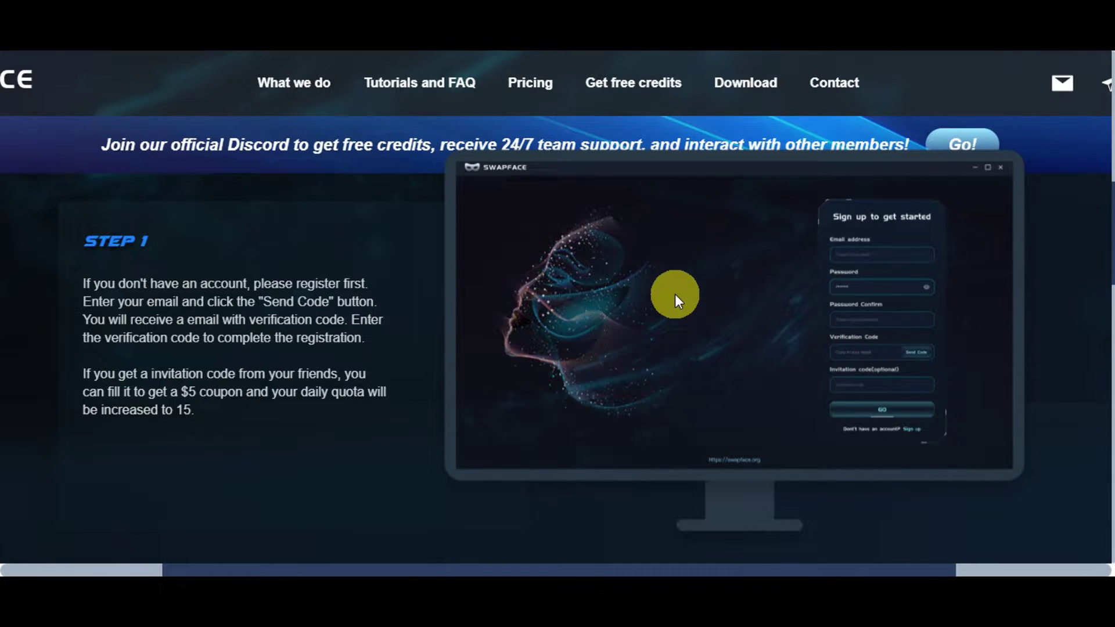
{"action": "scroll", "coordinate": [583, 285], "scroll_direction": "down", "scroll_amount": 1}
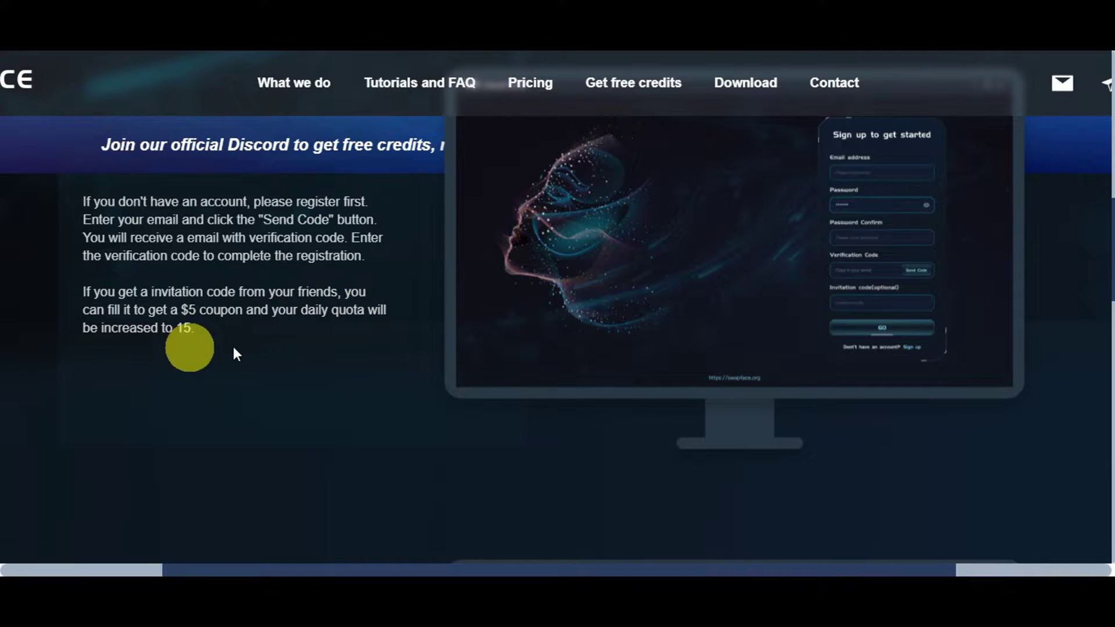
{"action": "scroll", "coordinate": [665, 372], "scroll_direction": "down", "scroll_amount": 1}
{"action": "scroll", "coordinate": [665, 372], "scroll_direction": "down", "scroll_amount": 5}
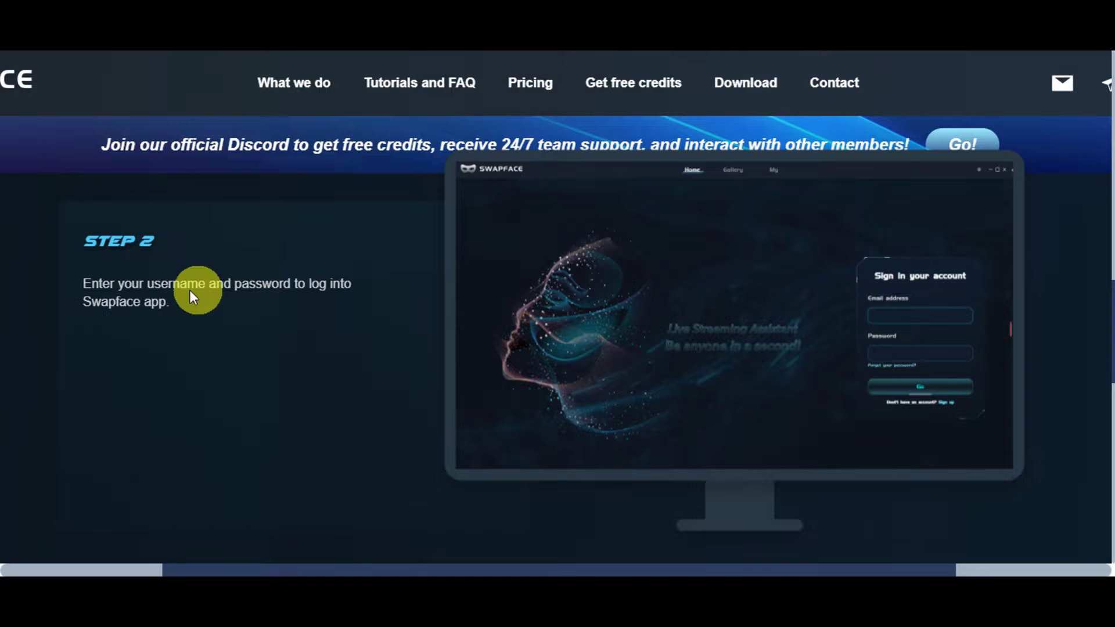
{"action": "scroll", "coordinate": [738, 302], "scroll_direction": "down", "scroll_amount": 3}
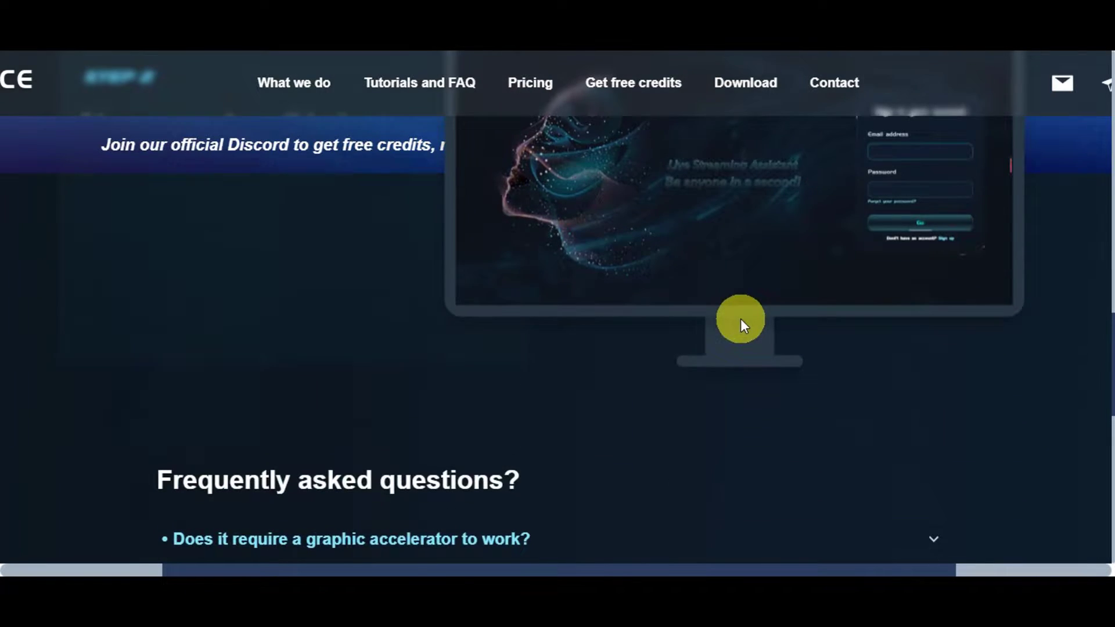
{"action": "scroll", "coordinate": [739, 325], "scroll_direction": "down", "scroll_amount": 3}
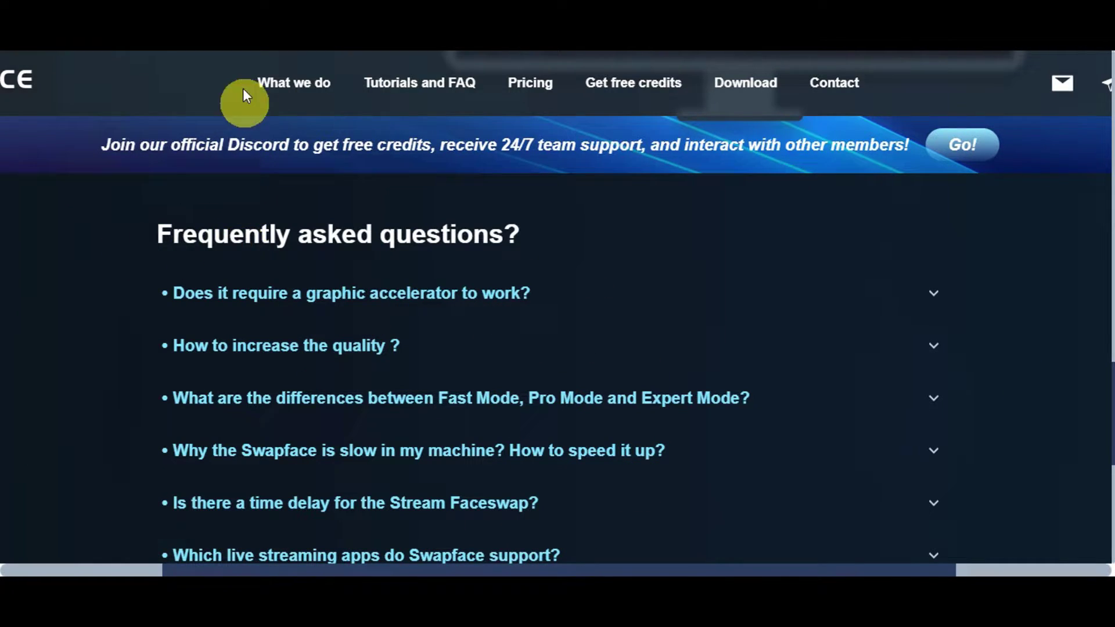
{"action": "scroll", "coordinate": [655, 359], "scroll_direction": "up", "scroll_amount": 10}
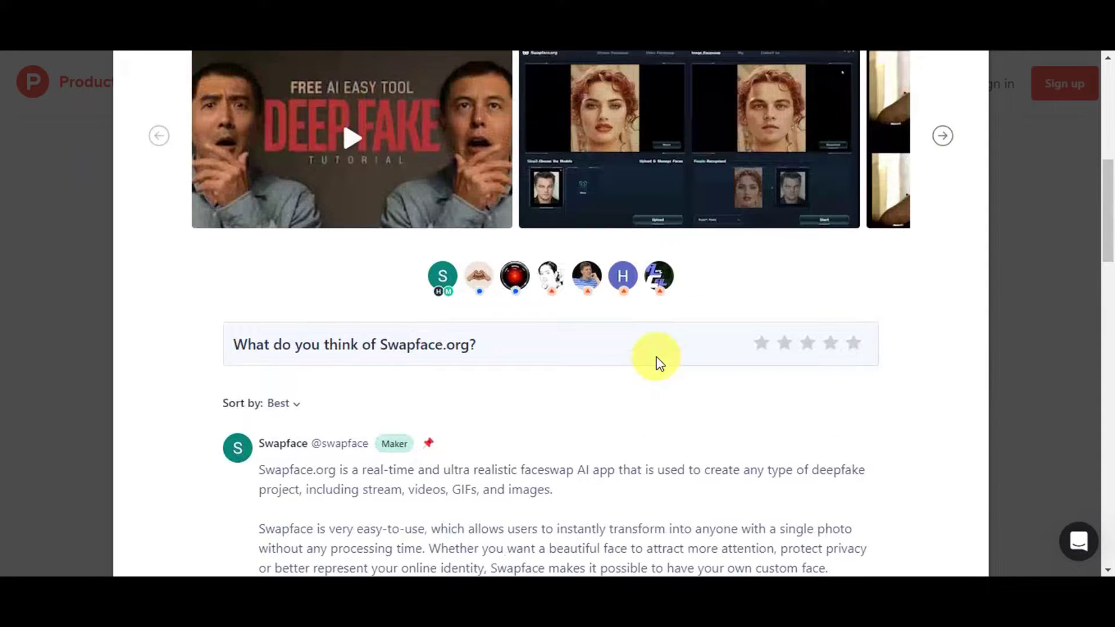
{"action": "scroll", "coordinate": [656, 357], "scroll_direction": "up", "scroll_amount": 2}
{"action": "scroll", "coordinate": [656, 360], "scroll_direction": "up", "scroll_amount": 2}
{"action": "scroll", "coordinate": [547, 349], "scroll_direction": "up", "scroll_amount": 2}
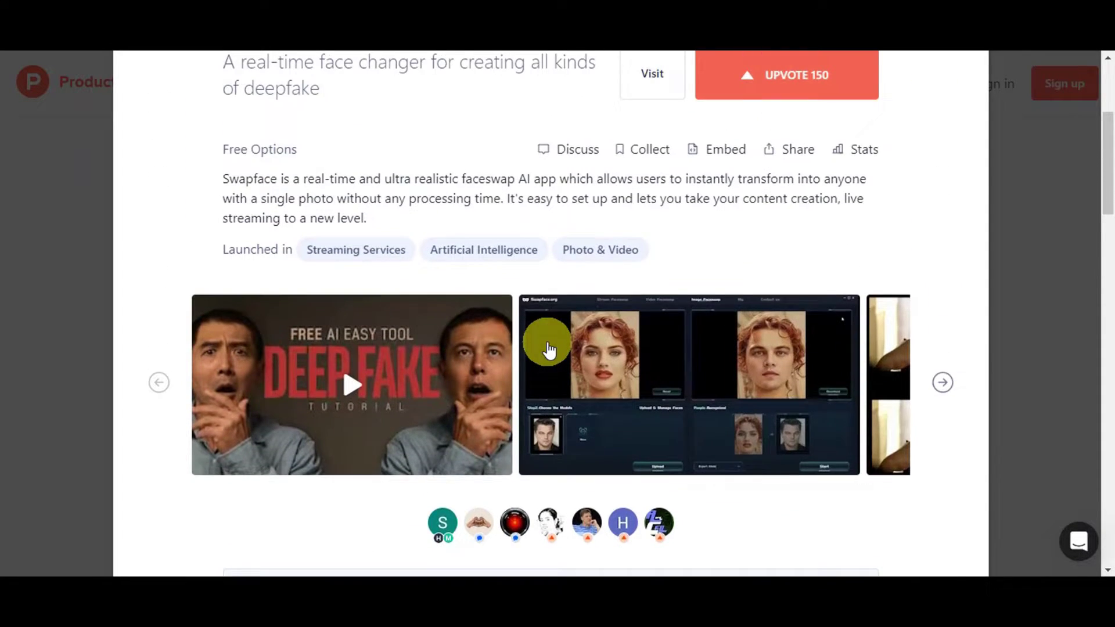
{"action": "scroll", "coordinate": [548, 348], "scroll_direction": "up", "scroll_amount": 4}
{"action": "scroll", "coordinate": [533, 363], "scroll_direction": "down", "scroll_amount": 2}
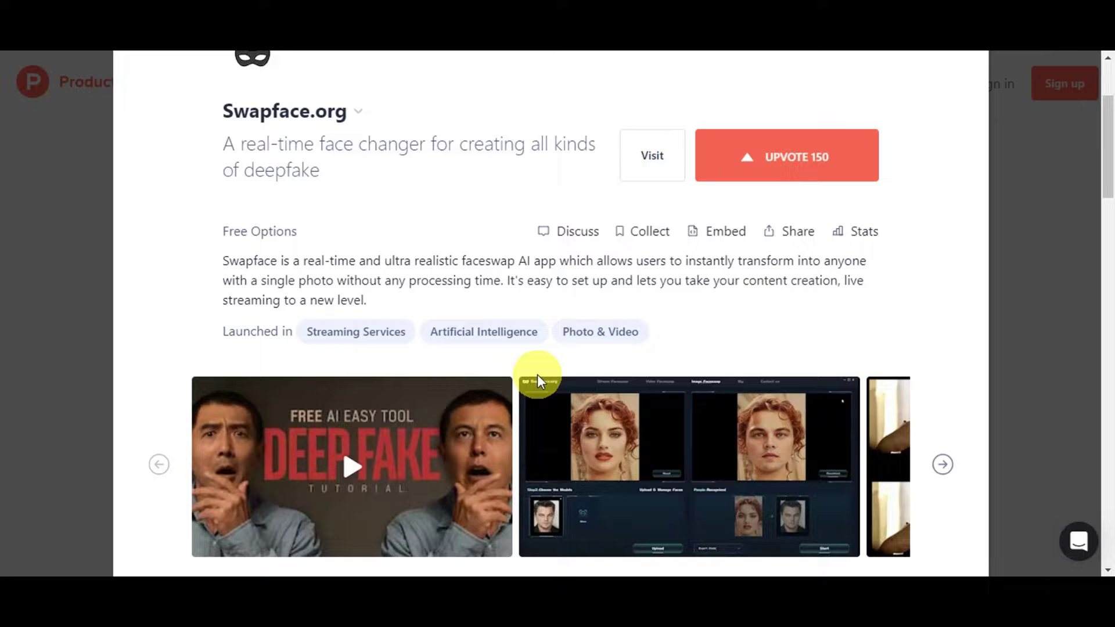
{"action": "scroll", "coordinate": [635, 396], "scroll_direction": "down", "scroll_amount": 1}
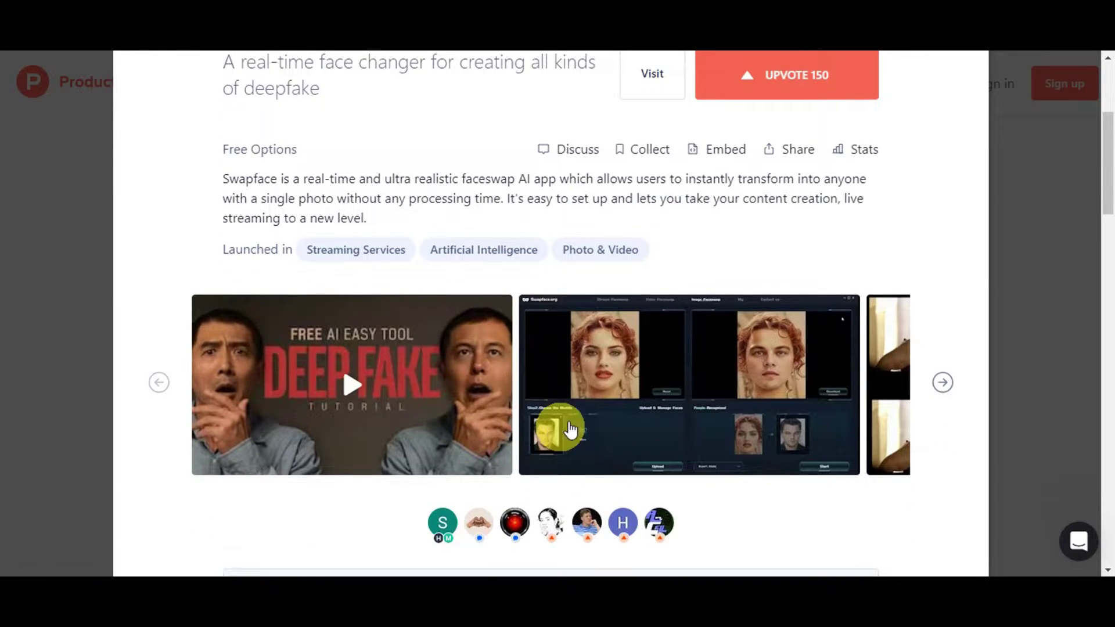
- Enlarge the Swapface app screenshot from the gallery into the lightbox viewer
{"action": "left_click", "coordinate": [558, 405]}
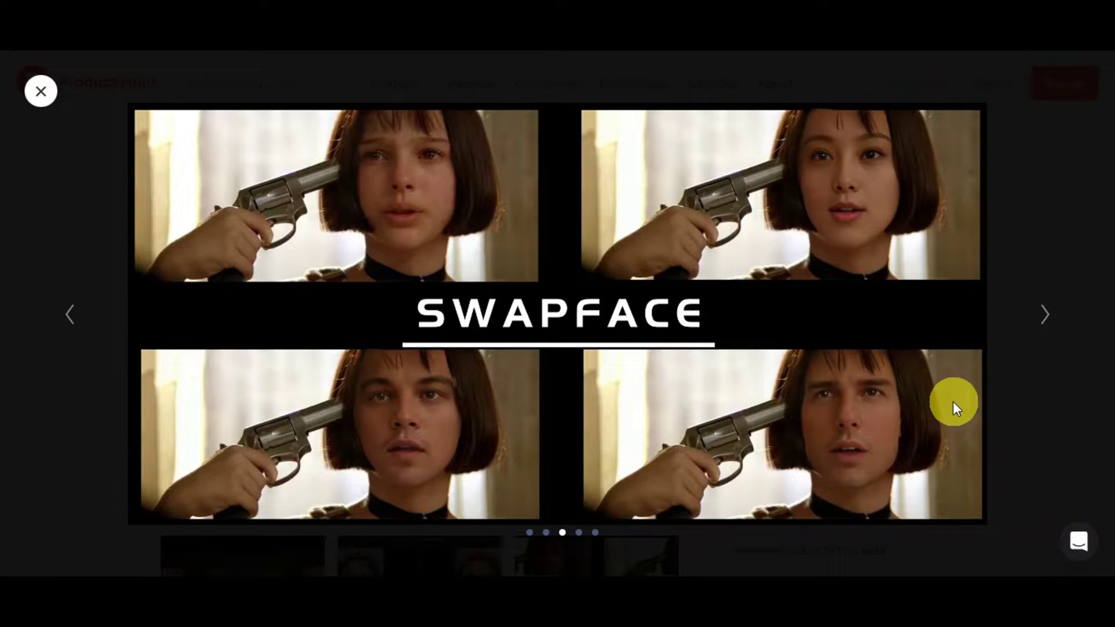
- Step through two more face-swap example images, close the viewer, then enlarge the third gallery screenshot
{"action": "left_click", "coordinate": [1046, 326]}
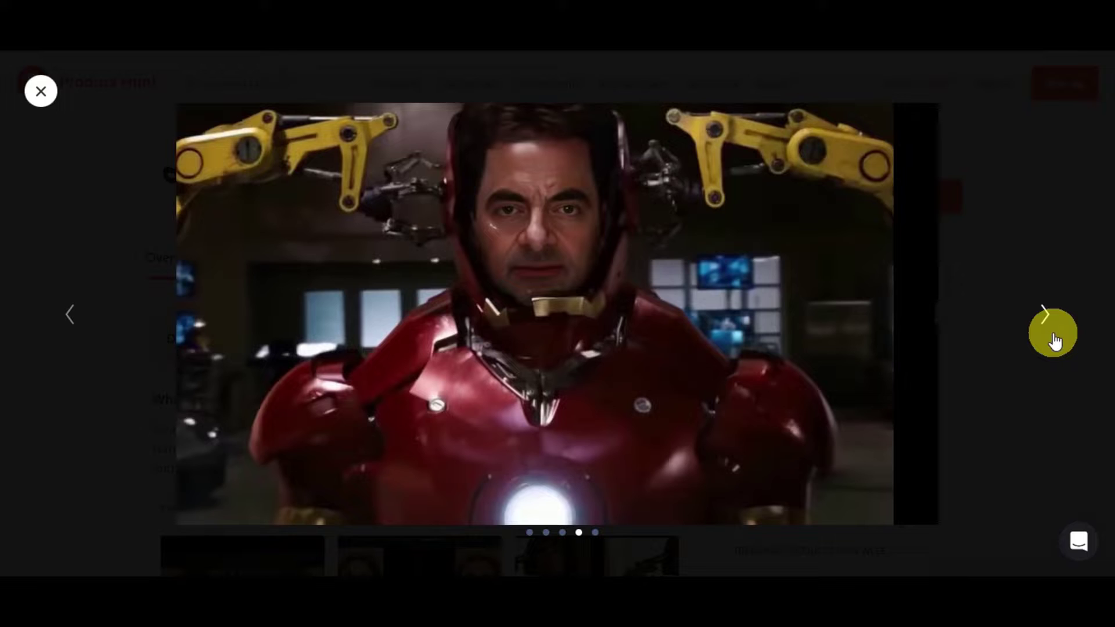
{"action": "left_click", "coordinate": [1047, 326]}
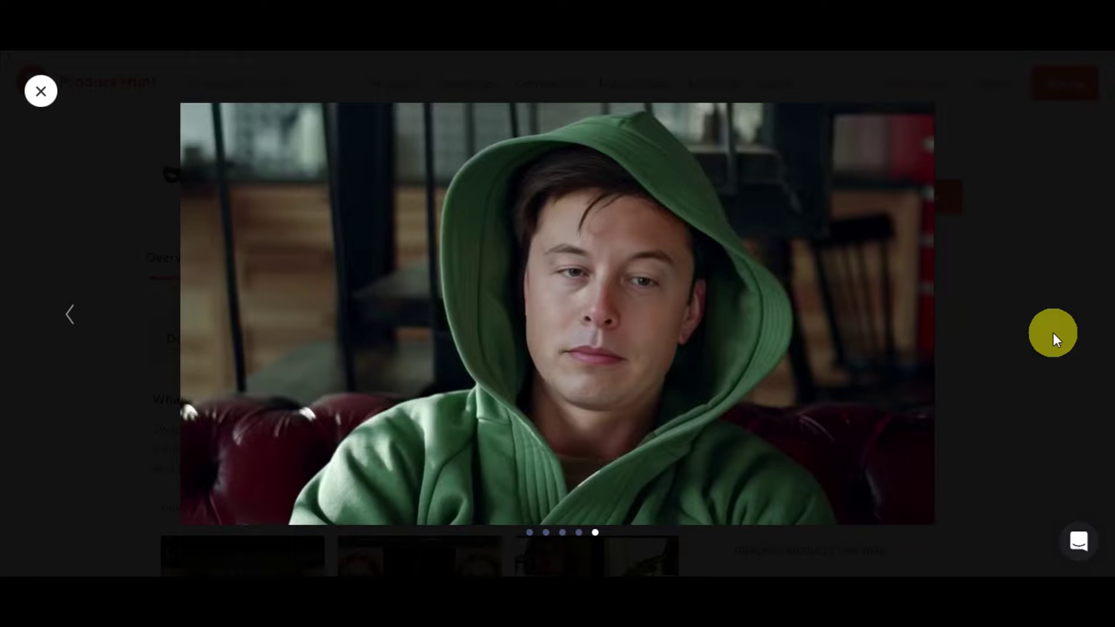
{"action": "left_click", "coordinate": [1053, 332]}
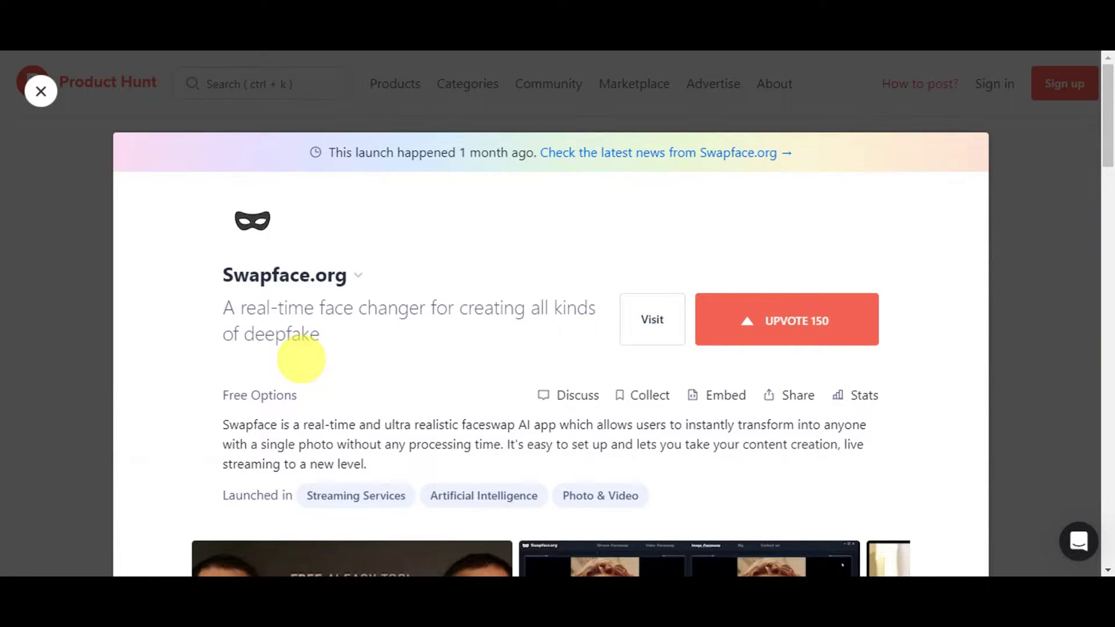
{"action": "scroll", "coordinate": [560, 416], "scroll_direction": "down", "scroll_amount": 2}
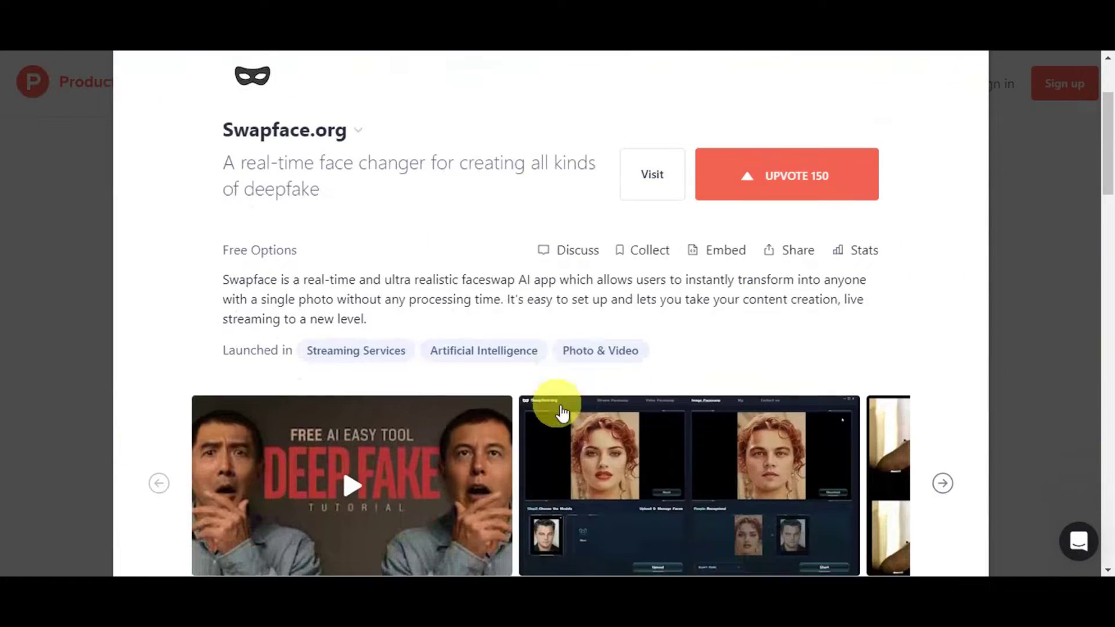
{"action": "scroll", "coordinate": [662, 467], "scroll_direction": "down", "scroll_amount": 1}
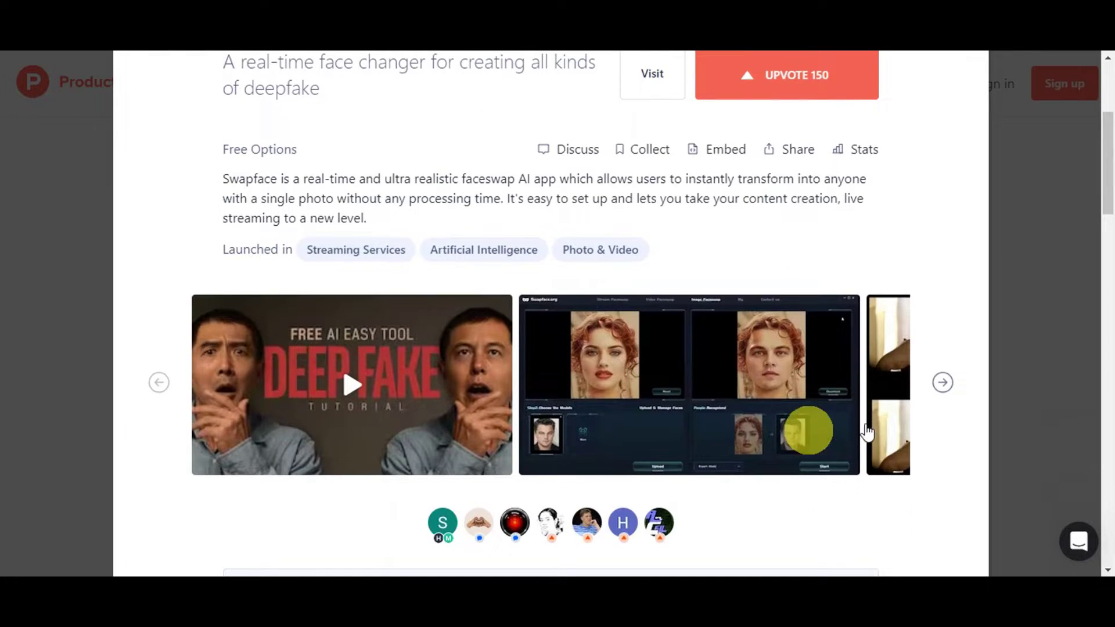
{"action": "left_click", "coordinate": [906, 384]}
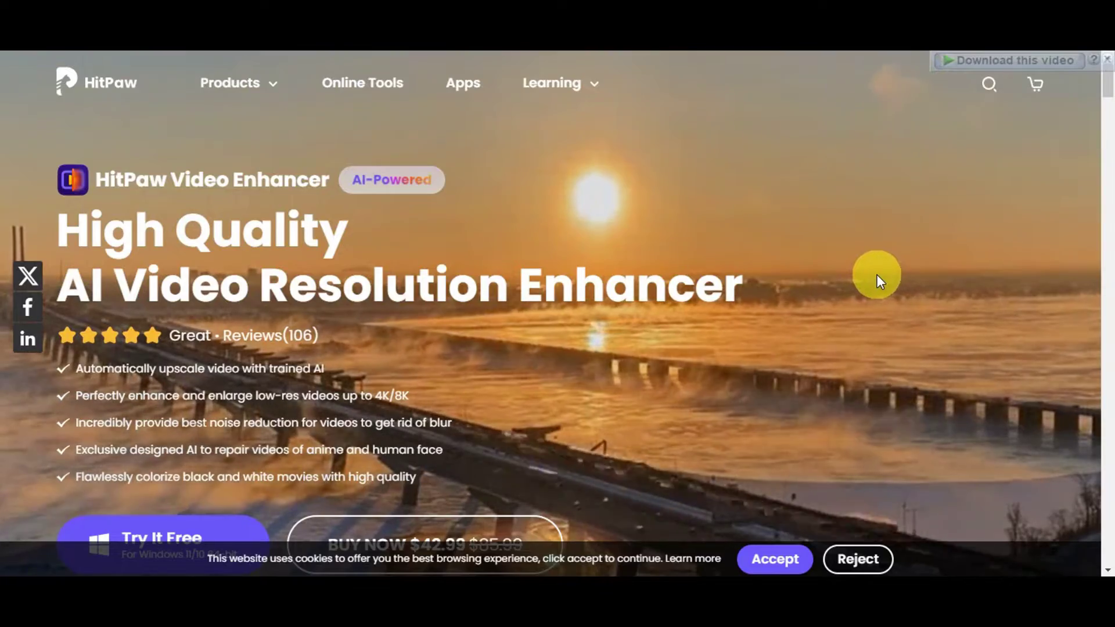
{"action": "scroll", "coordinate": [877, 275], "scroll_direction": "down", "scroll_amount": 1}
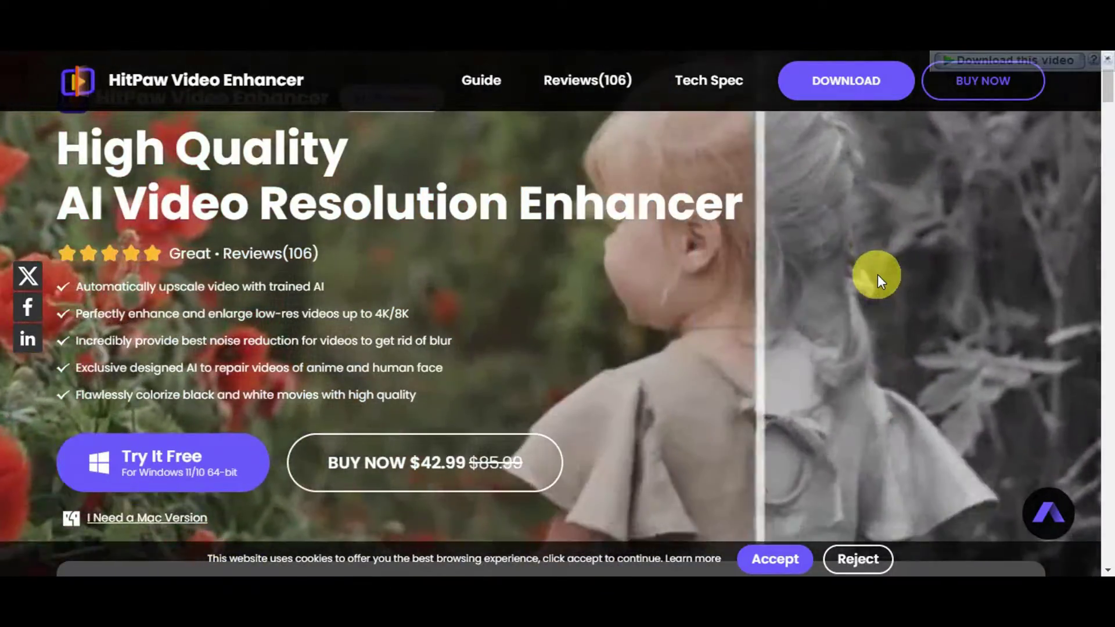
{"action": "scroll", "coordinate": [886, 279], "scroll_direction": "down", "scroll_amount": 2}
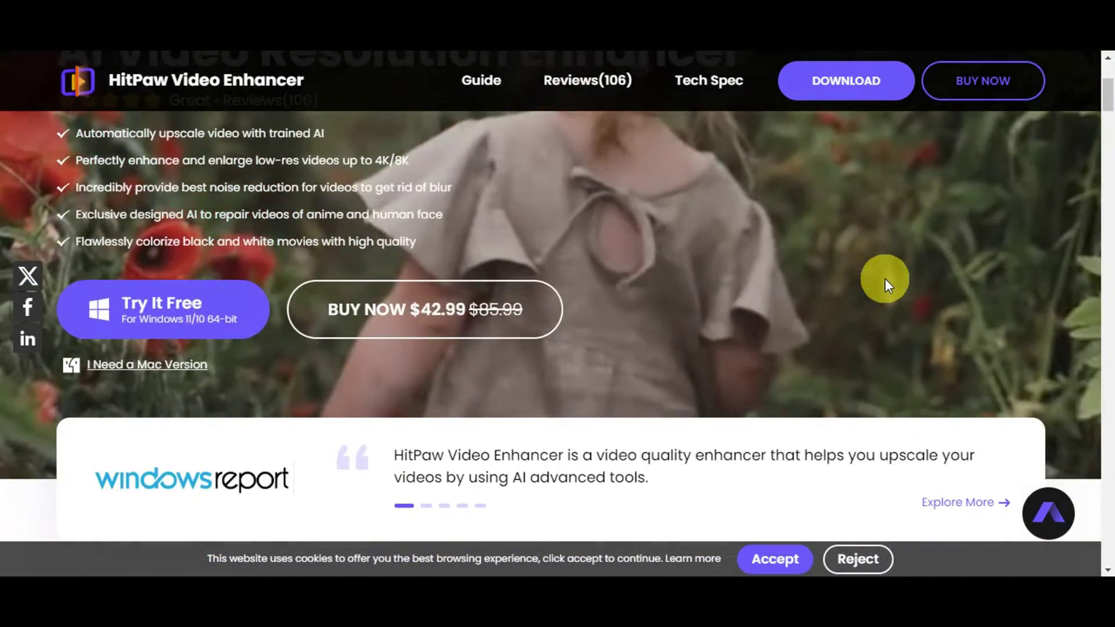
{"action": "scroll", "coordinate": [886, 279], "scroll_direction": "down", "scroll_amount": 3}
{"action": "scroll", "coordinate": [889, 283], "scroll_direction": "down", "scroll_amount": 1}
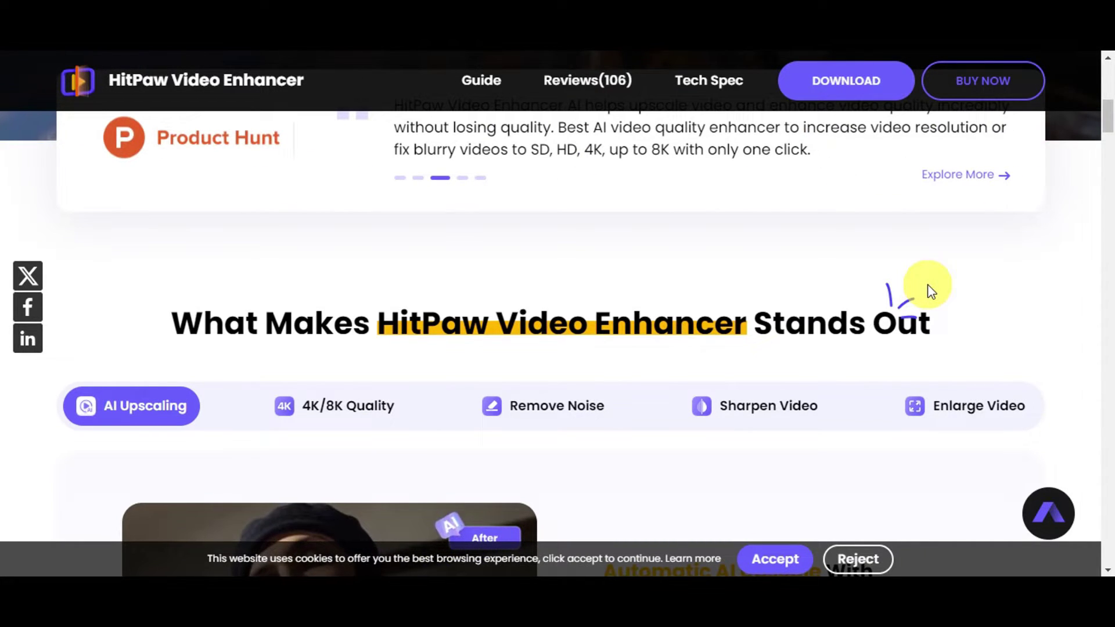
{"action": "scroll", "coordinate": [930, 290], "scroll_direction": "down", "scroll_amount": 1}
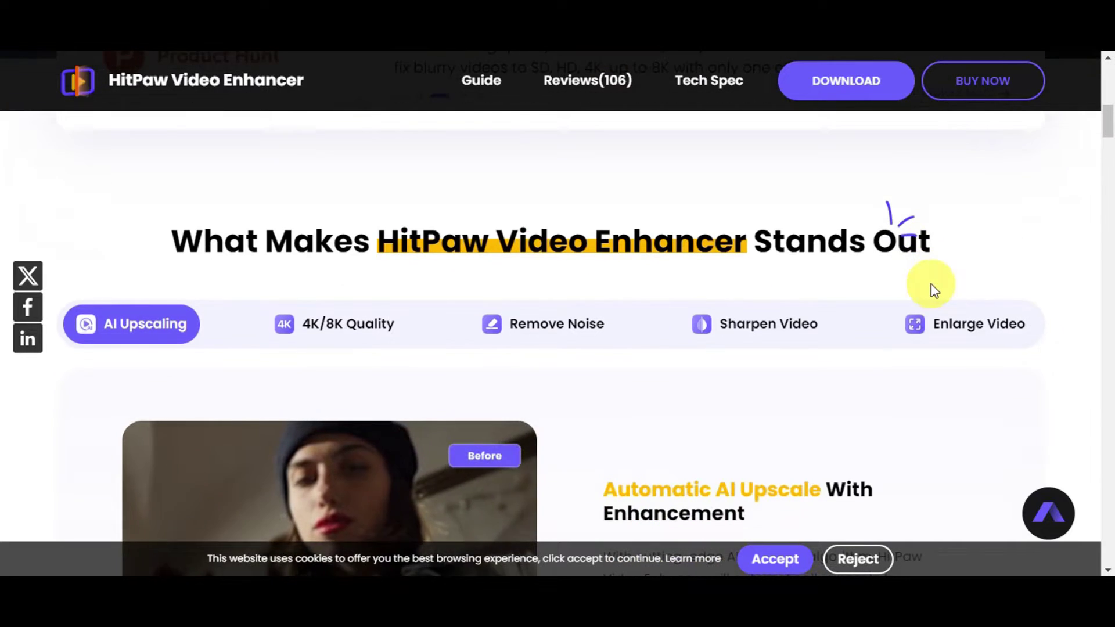
{"action": "scroll", "coordinate": [933, 287], "scroll_direction": "down", "scroll_amount": 1}
{"action": "scroll", "coordinate": [933, 282], "scroll_direction": "down", "scroll_amount": 1}
{"action": "scroll", "coordinate": [933, 281], "scroll_direction": "down", "scroll_amount": 1}
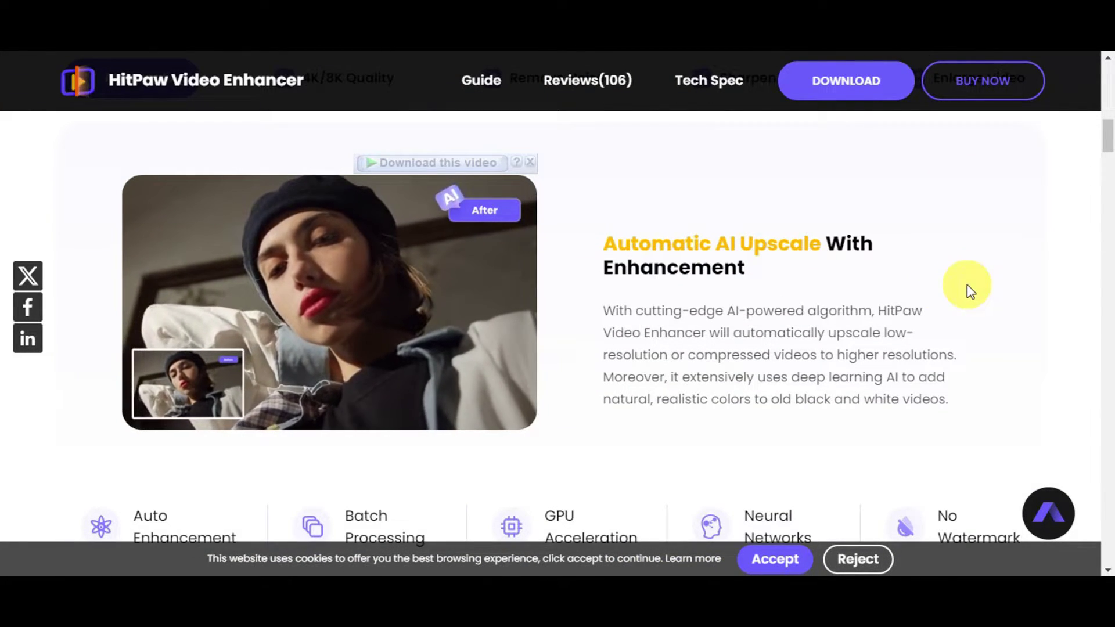
{"action": "scroll", "coordinate": [967, 285], "scroll_direction": "down", "scroll_amount": 1}
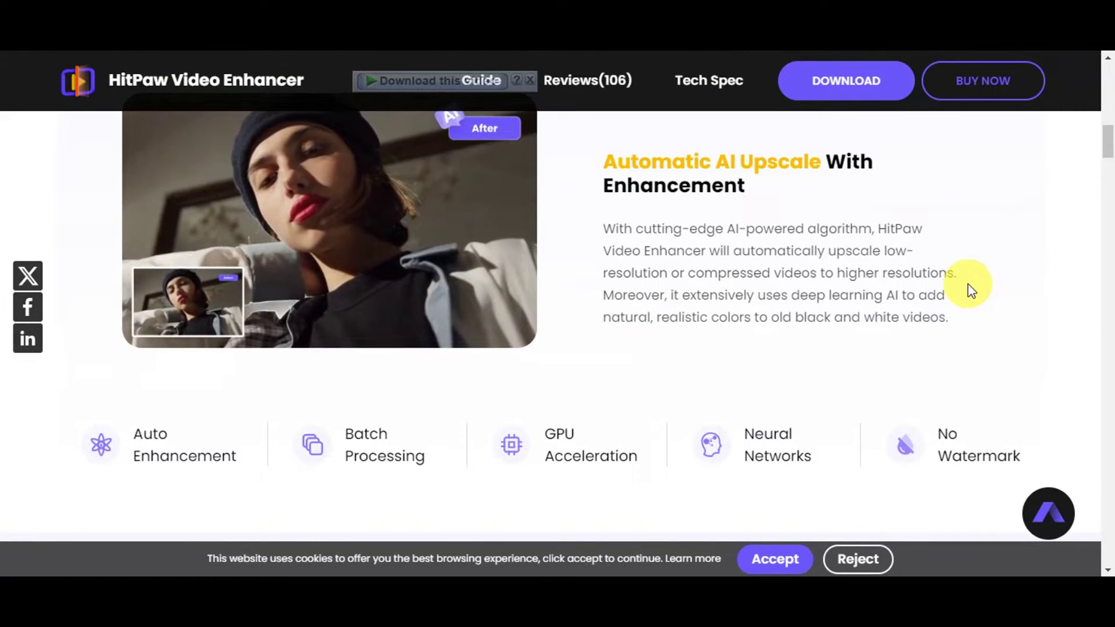
{"action": "scroll", "coordinate": [972, 290], "scroll_direction": "down", "scroll_amount": 1}
{"action": "scroll", "coordinate": [971, 290], "scroll_direction": "down", "scroll_amount": 2}
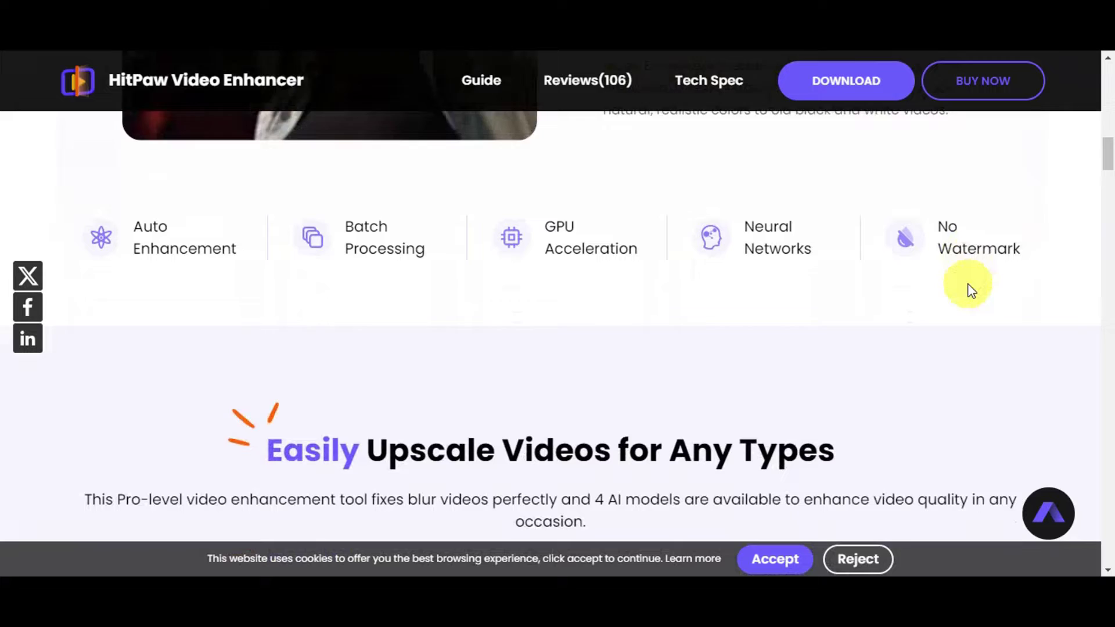
{"action": "scroll", "coordinate": [972, 290], "scroll_direction": "down", "scroll_amount": 1}
{"action": "scroll", "coordinate": [971, 290], "scroll_direction": "down", "scroll_amount": 1}
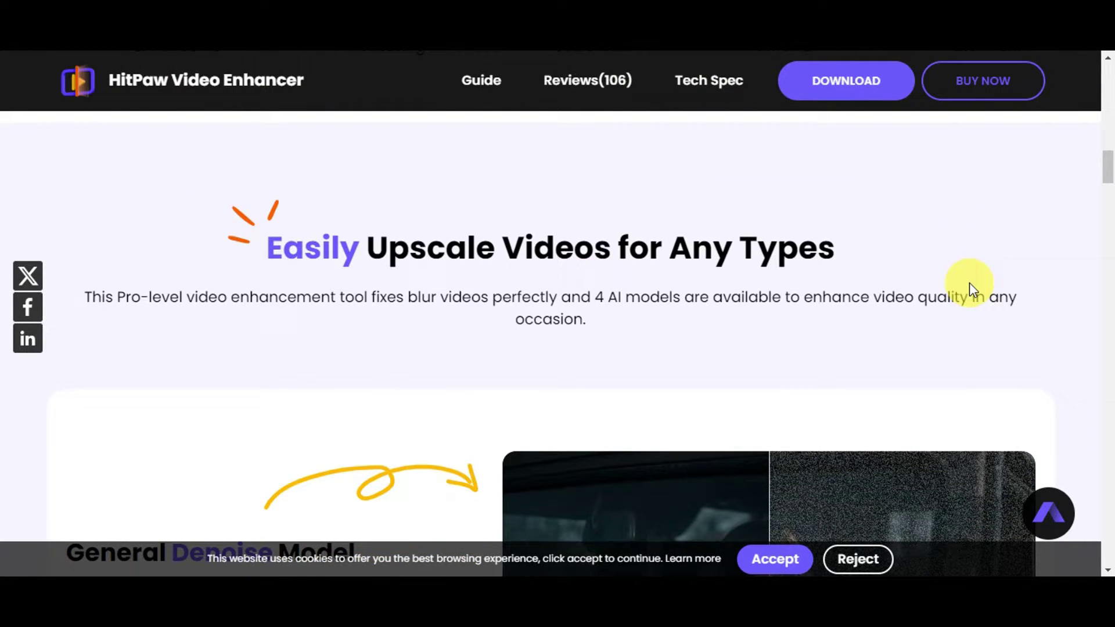
{"action": "scroll", "coordinate": [969, 283], "scroll_direction": "down", "scroll_amount": 1}
{"action": "scroll", "coordinate": [969, 283], "scroll_direction": "down", "scroll_amount": 1}
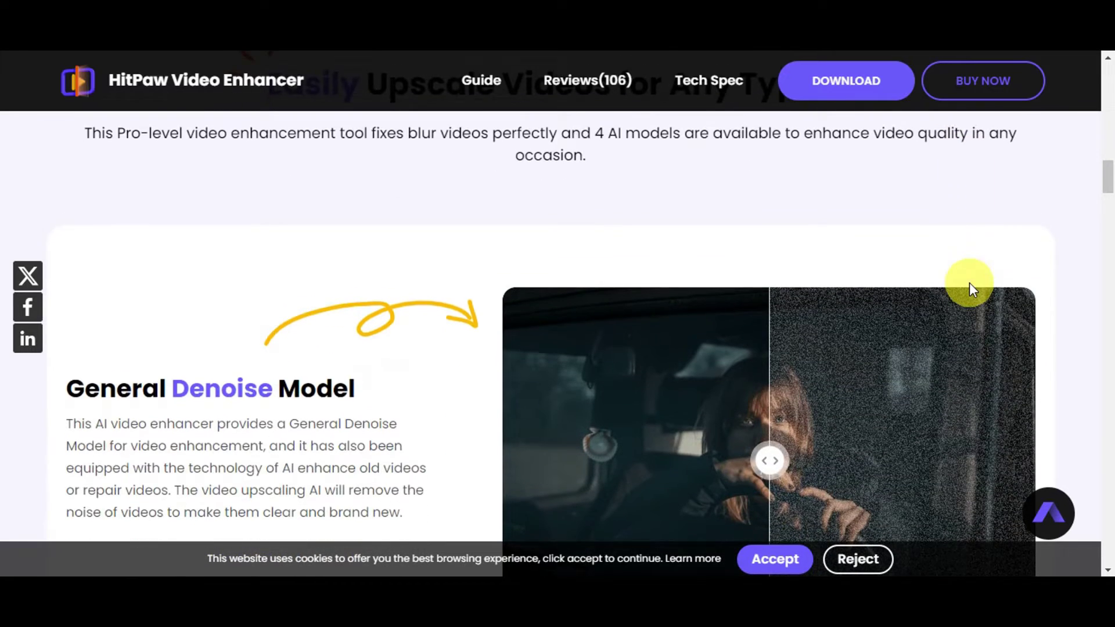
{"action": "scroll", "coordinate": [970, 283], "scroll_direction": "down", "scroll_amount": 1}
{"action": "scroll", "coordinate": [970, 283], "scroll_direction": "down", "scroll_amount": 2}
{"action": "scroll", "coordinate": [969, 283], "scroll_direction": "up", "scroll_amount": 2}
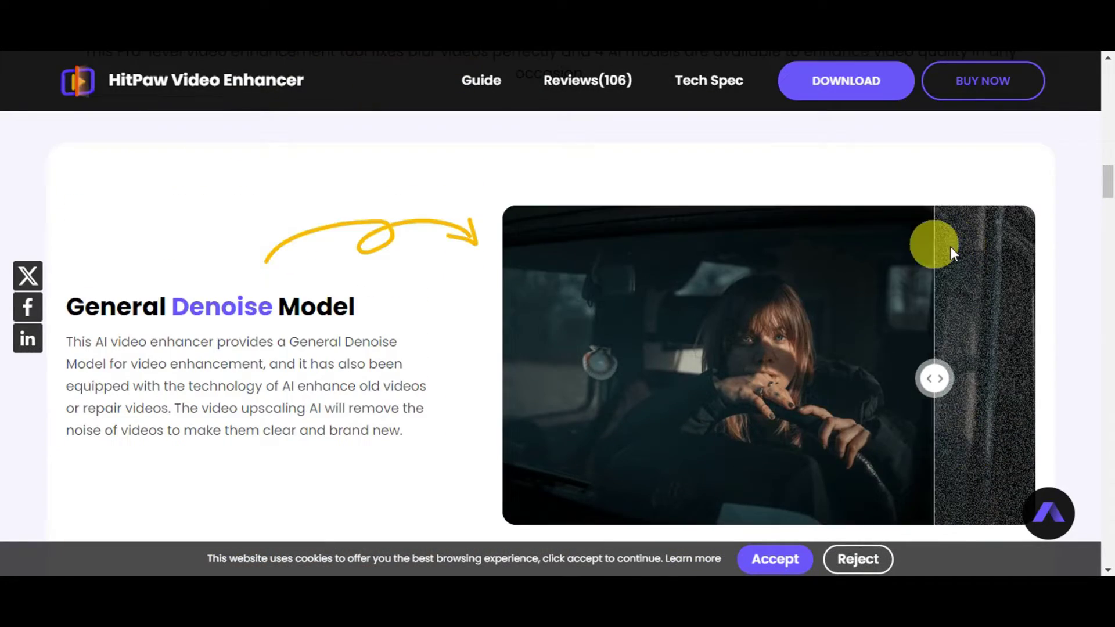
{"action": "scroll", "coordinate": [978, 255], "scroll_direction": "down", "scroll_amount": 3}
{"action": "scroll", "coordinate": [978, 255], "scroll_direction": "down", "scroll_amount": 2}
{"action": "scroll", "coordinate": [978, 254], "scroll_direction": "down", "scroll_amount": 2}
{"action": "scroll", "coordinate": [978, 255], "scroll_direction": "down", "scroll_amount": 3}
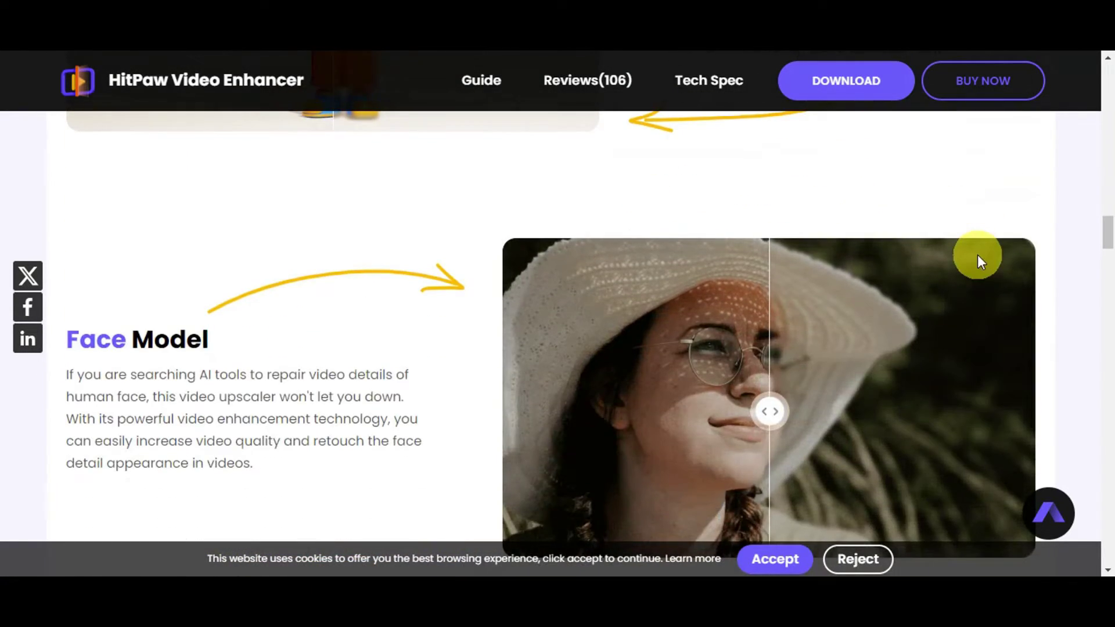
{"action": "scroll", "coordinate": [978, 255], "scroll_direction": "down", "scroll_amount": 3}
{"action": "scroll", "coordinate": [978, 254], "scroll_direction": "up", "scroll_amount": 3}
{"action": "scroll", "coordinate": [971, 256], "scroll_direction": "up", "scroll_amount": 3}
{"action": "scroll", "coordinate": [959, 256], "scroll_direction": "up", "scroll_amount": 3}
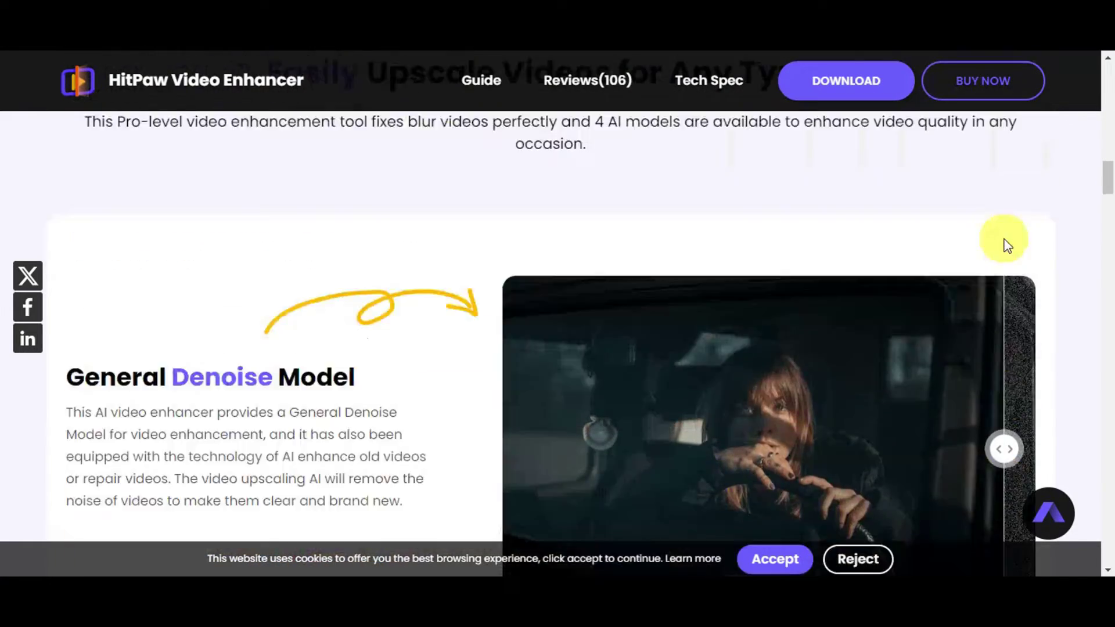
{"action": "scroll", "coordinate": [1007, 244], "scroll_direction": "up", "scroll_amount": 5}
{"action": "scroll", "coordinate": [953, 249], "scroll_direction": "up", "scroll_amount": 1}
{"action": "scroll", "coordinate": [936, 259], "scroll_direction": "up", "scroll_amount": 3}
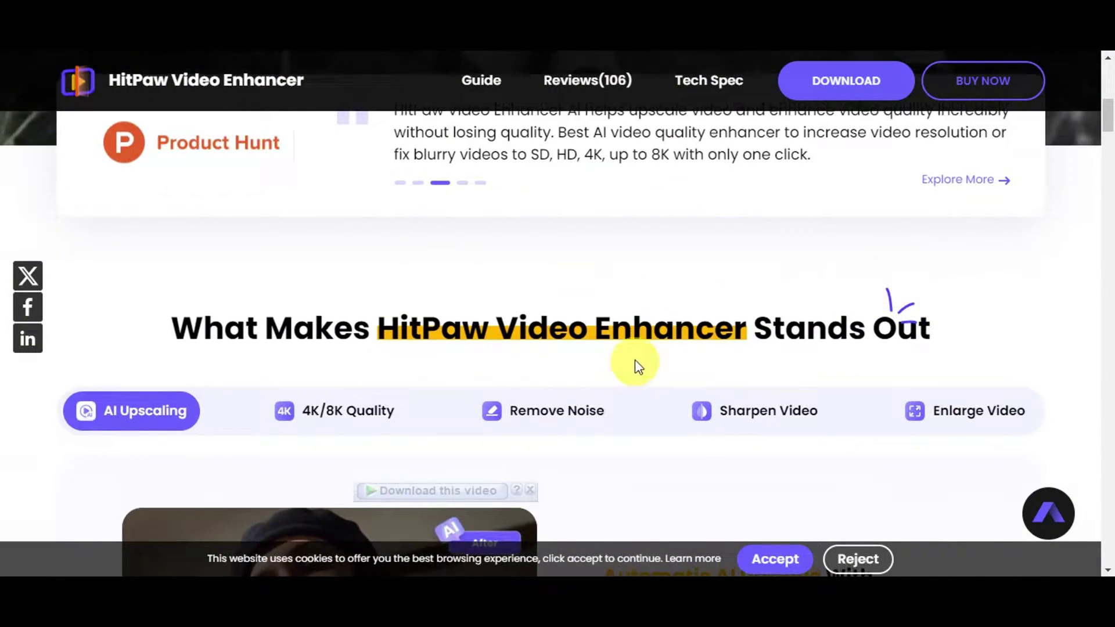
{"action": "scroll", "coordinate": [540, 314], "scroll_direction": "up", "scroll_amount": 10}
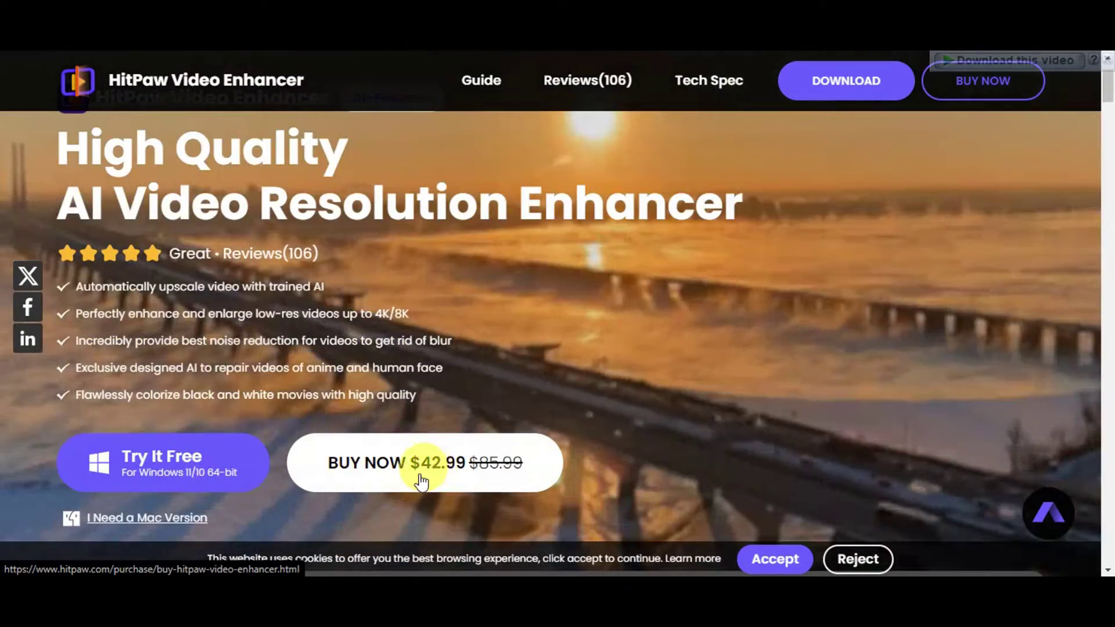
- Go to the Buy HitPaw Video Enhancer page with its plan pricing cards
{"action": "left_click", "coordinate": [430, 467]}
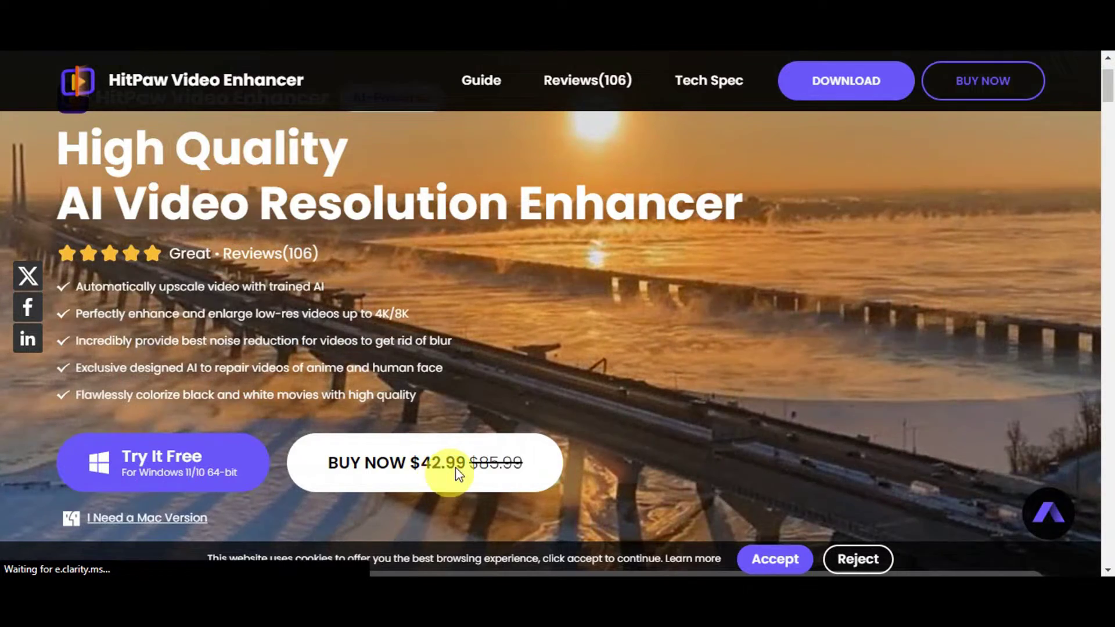
{"action": "scroll", "coordinate": [597, 456], "scroll_direction": "down", "scroll_amount": 1}
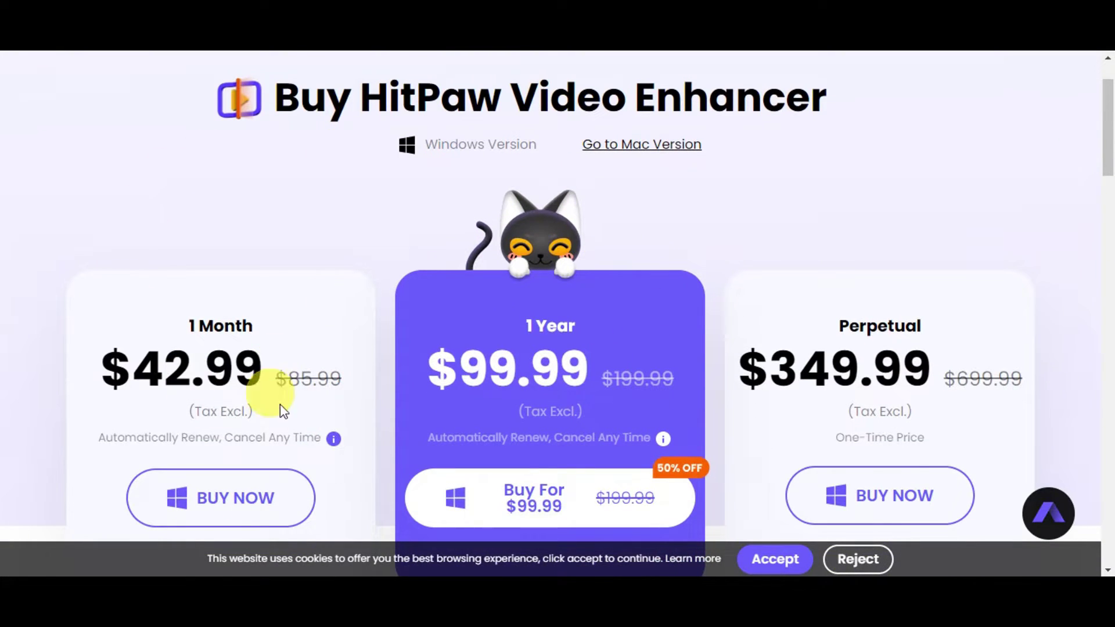
{"action": "scroll", "coordinate": [804, 393], "scroll_direction": "down", "scroll_amount": 1}
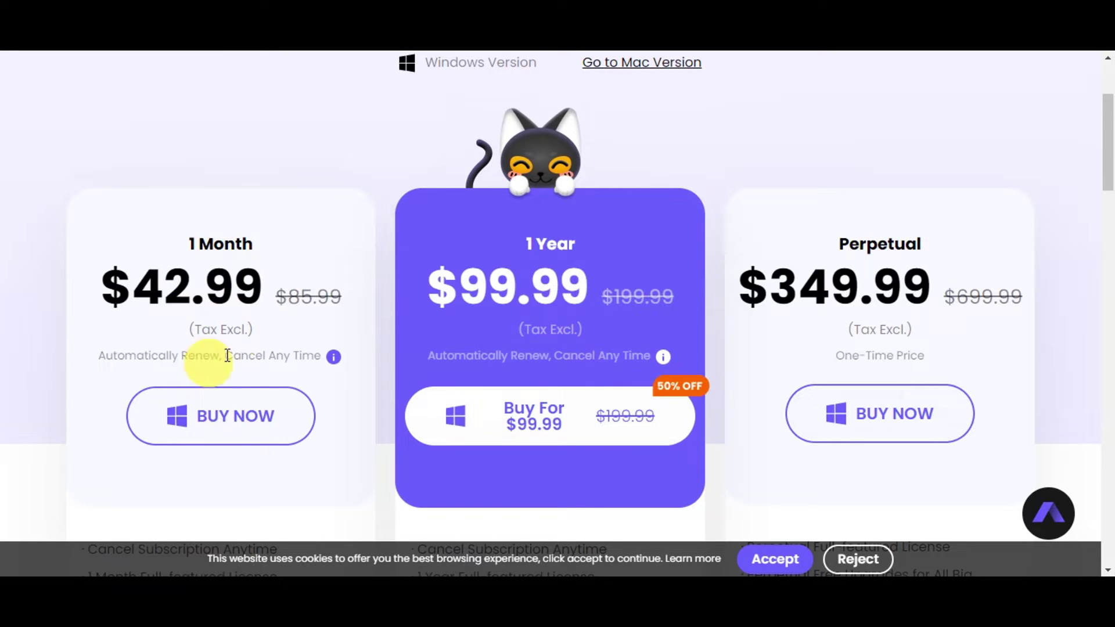
{"action": "scroll", "coordinate": [927, 319], "scroll_direction": "down", "scroll_amount": 2}
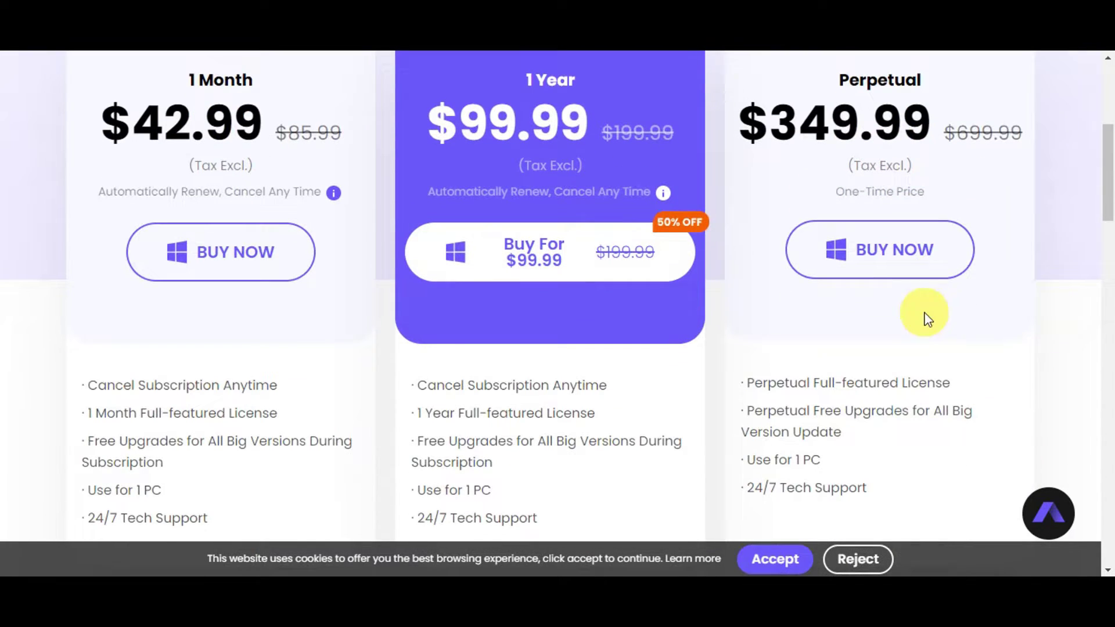
{"action": "scroll", "coordinate": [959, 304], "scroll_direction": "down", "scroll_amount": 1}
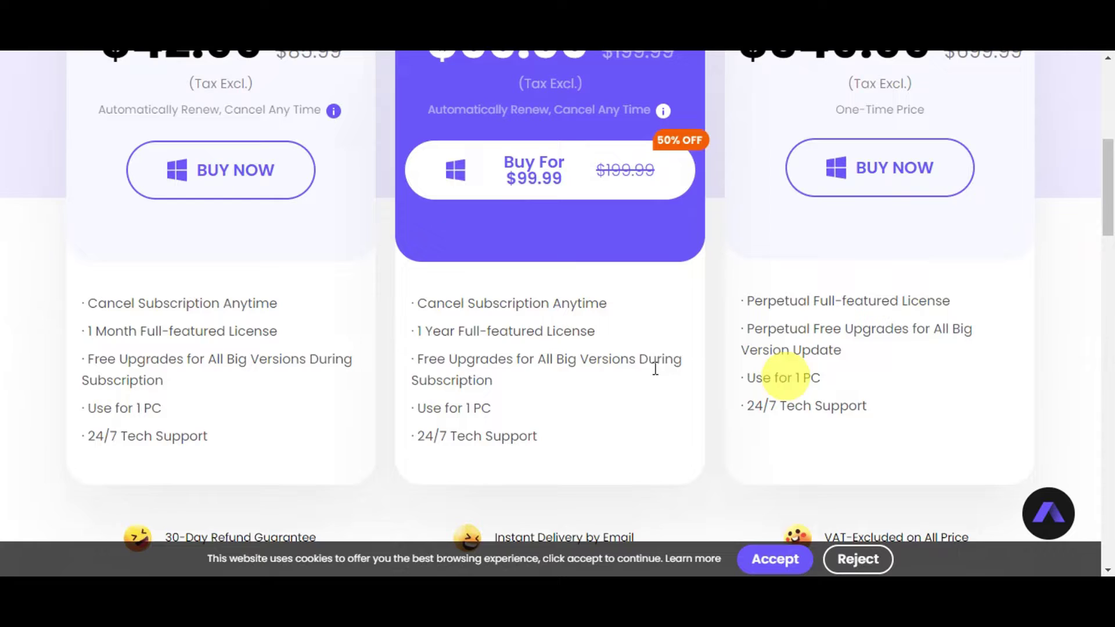
{"action": "scroll", "coordinate": [363, 343], "scroll_direction": "down", "scroll_amount": 2}
{"action": "scroll", "coordinate": [991, 386], "scroll_direction": "up", "scroll_amount": 4}
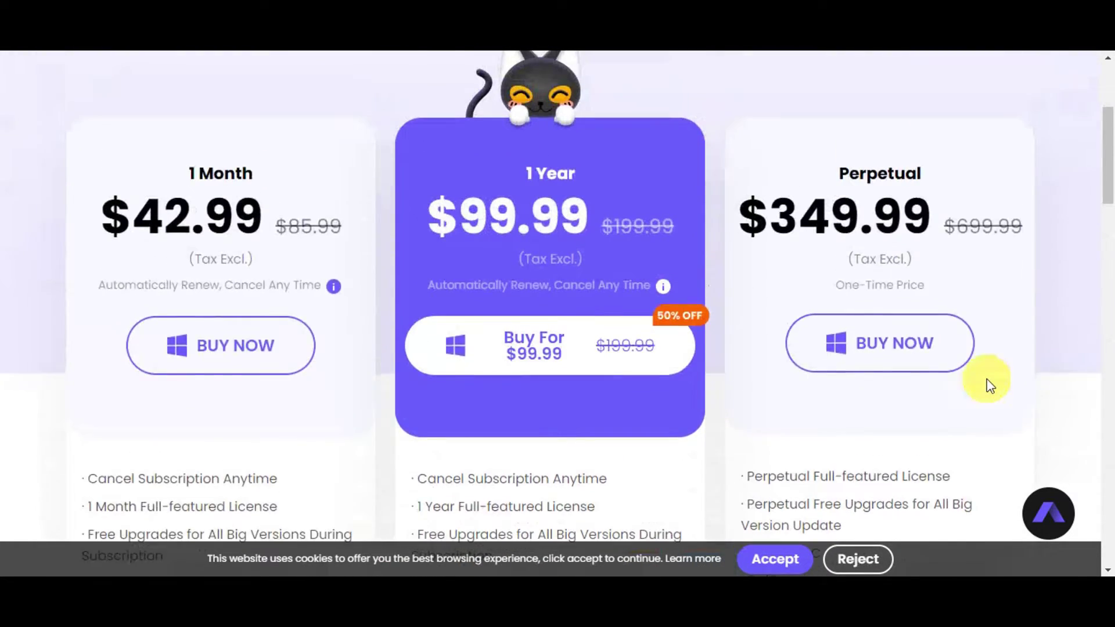
{"action": "scroll", "coordinate": [990, 386], "scroll_direction": "up", "scroll_amount": 3}
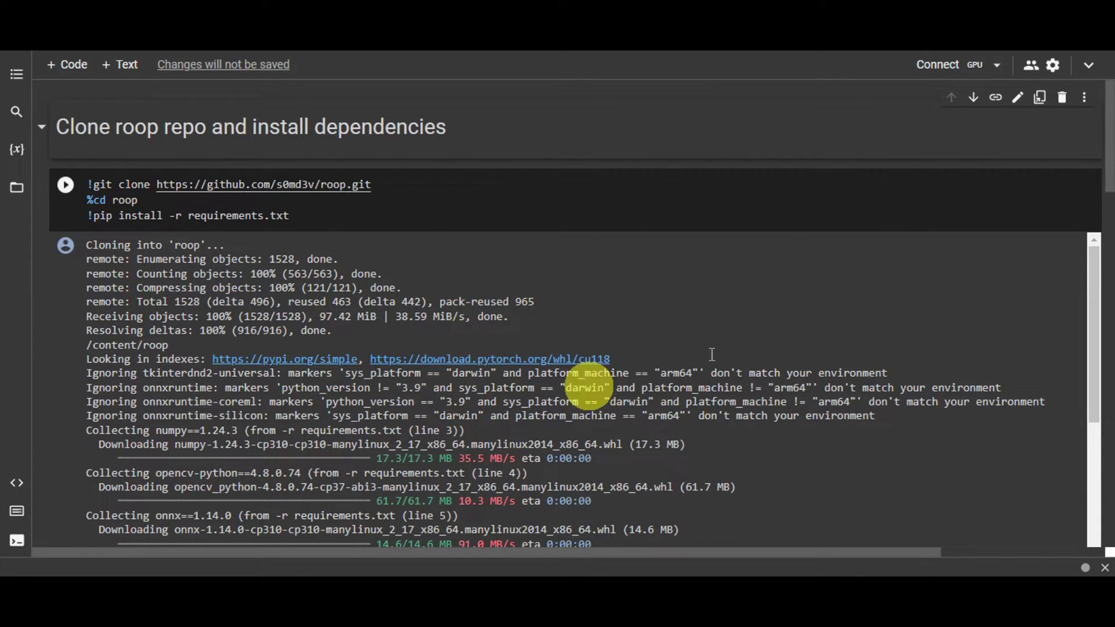
{"action": "mouse_move", "coordinate": [67, 185]}
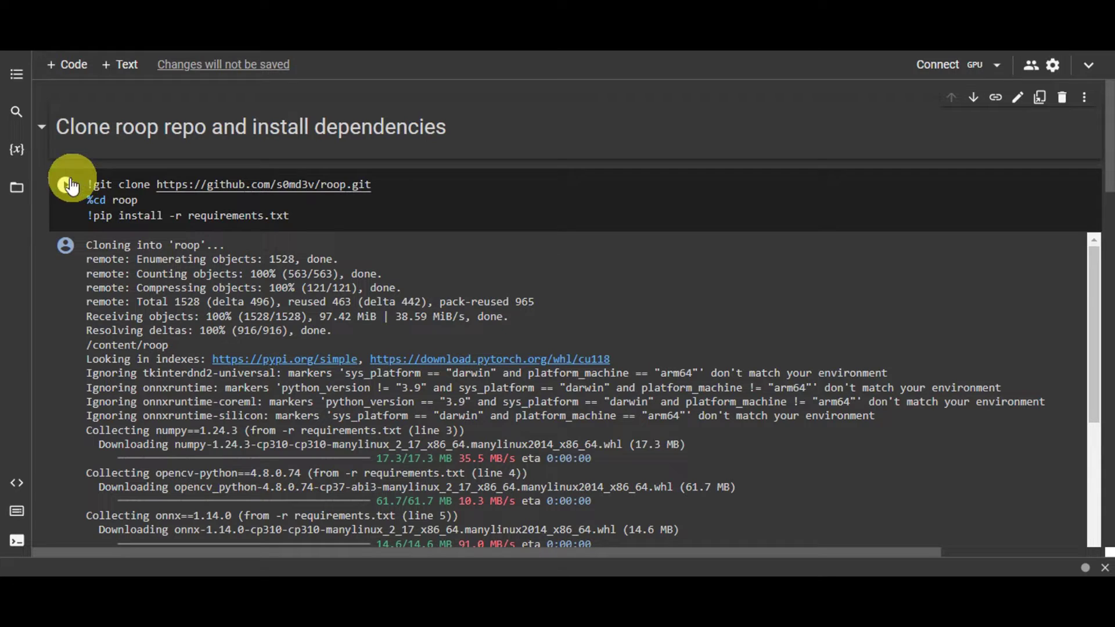
- Run the roop clone-and-install cell, accepting the notebook authorship warning
{"action": "left_click", "coordinate": [67, 186]}
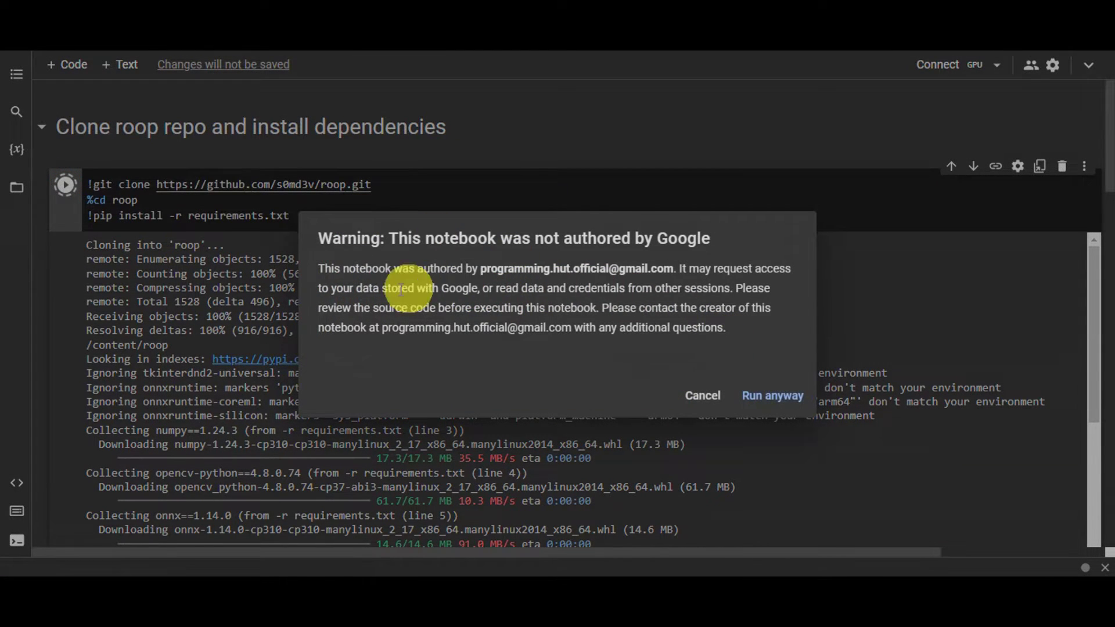
{"action": "left_click", "coordinate": [771, 396]}
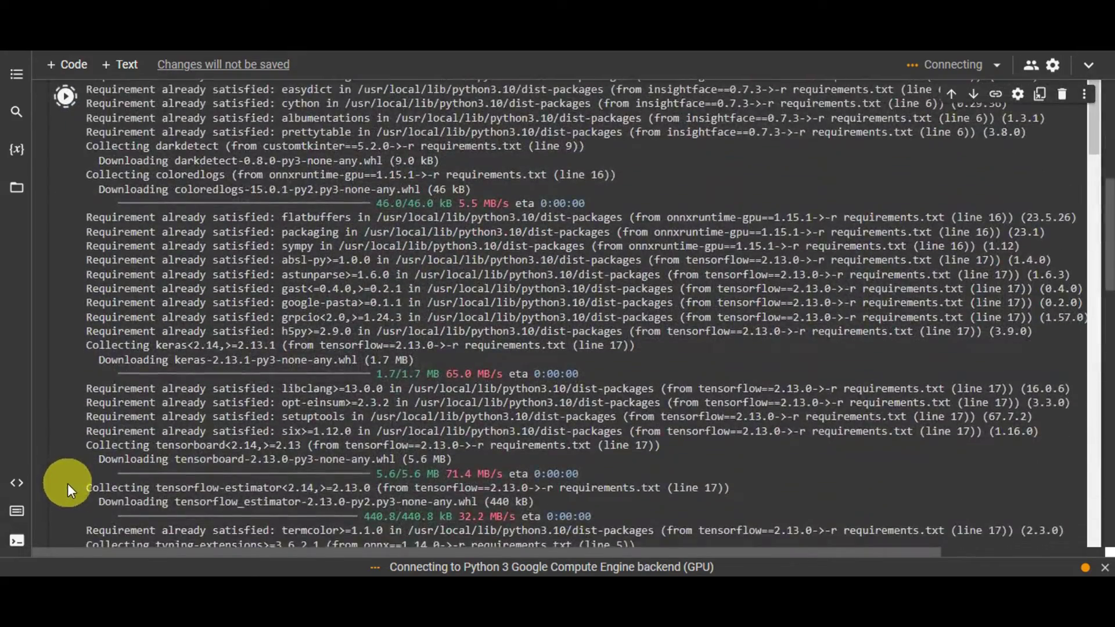
{"action": "scroll", "coordinate": [65, 387], "scroll_direction": "up", "scroll_amount": 2}
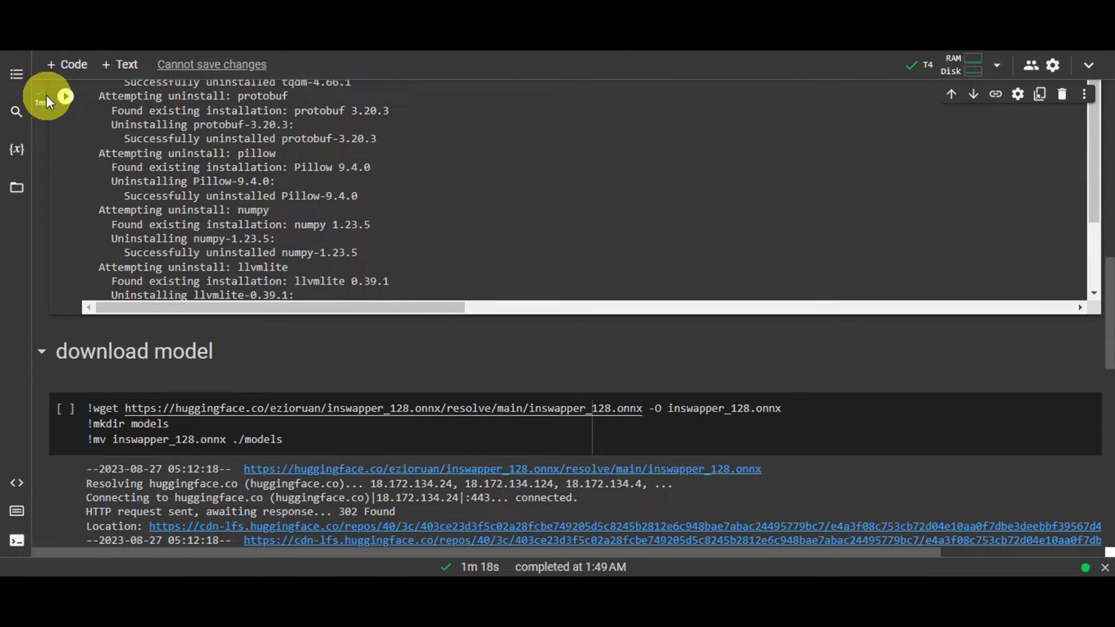
{"action": "scroll", "coordinate": [150, 286], "scroll_direction": "down", "scroll_amount": 2}
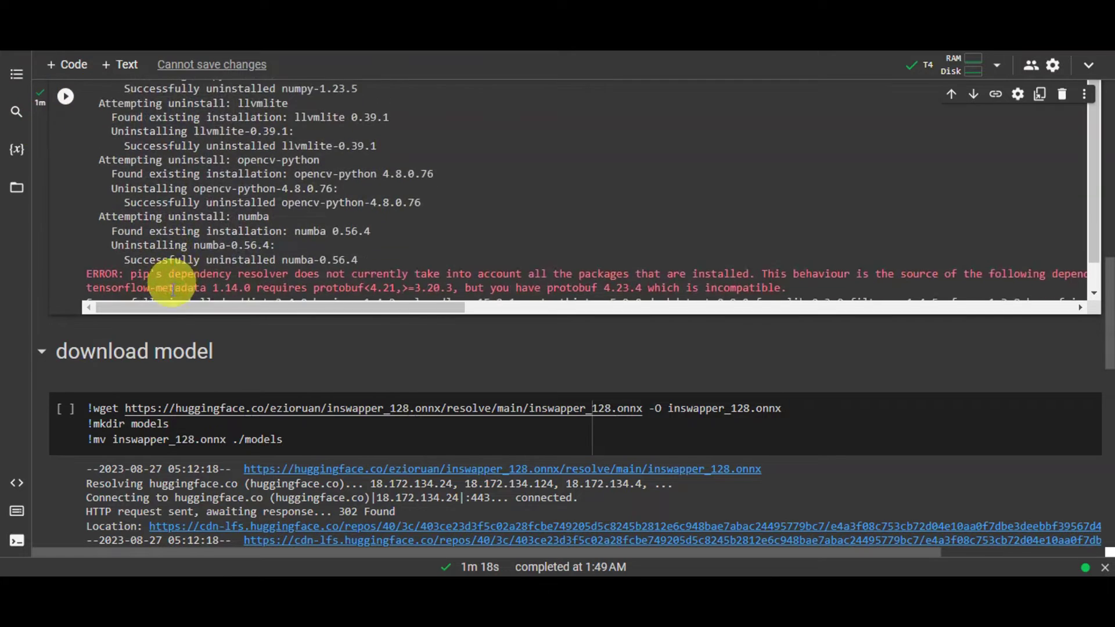
{"action": "scroll", "coordinate": [195, 364], "scroll_direction": "down", "scroll_amount": 3}
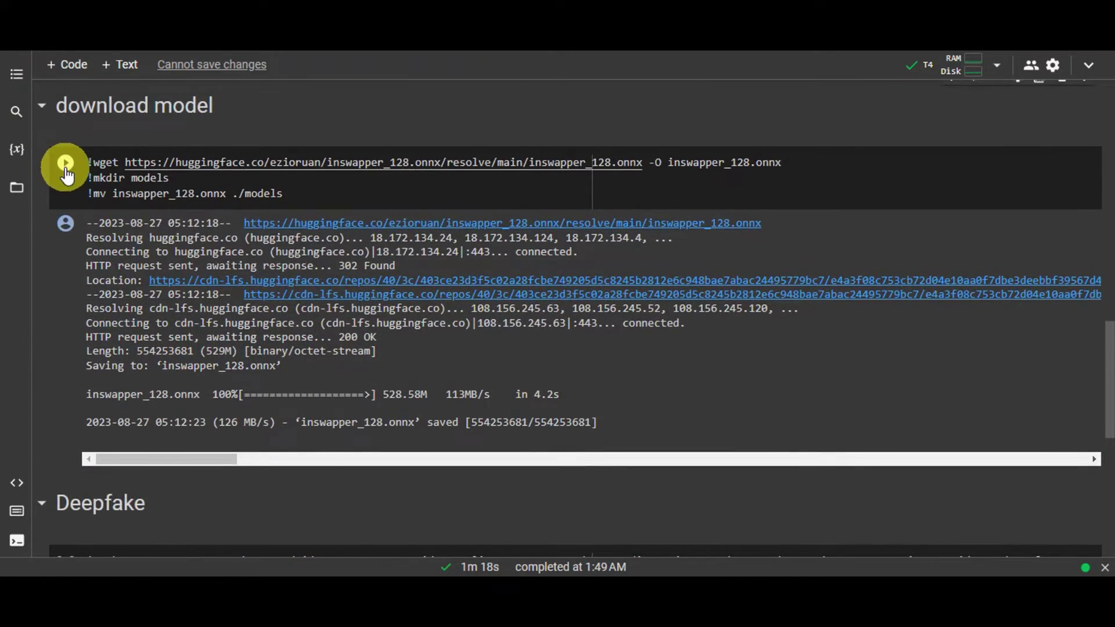
- Run the inswapper_128.onnx model download cell, then the Deepfake face-swap cell
{"action": "left_click", "coordinate": [67, 173]}
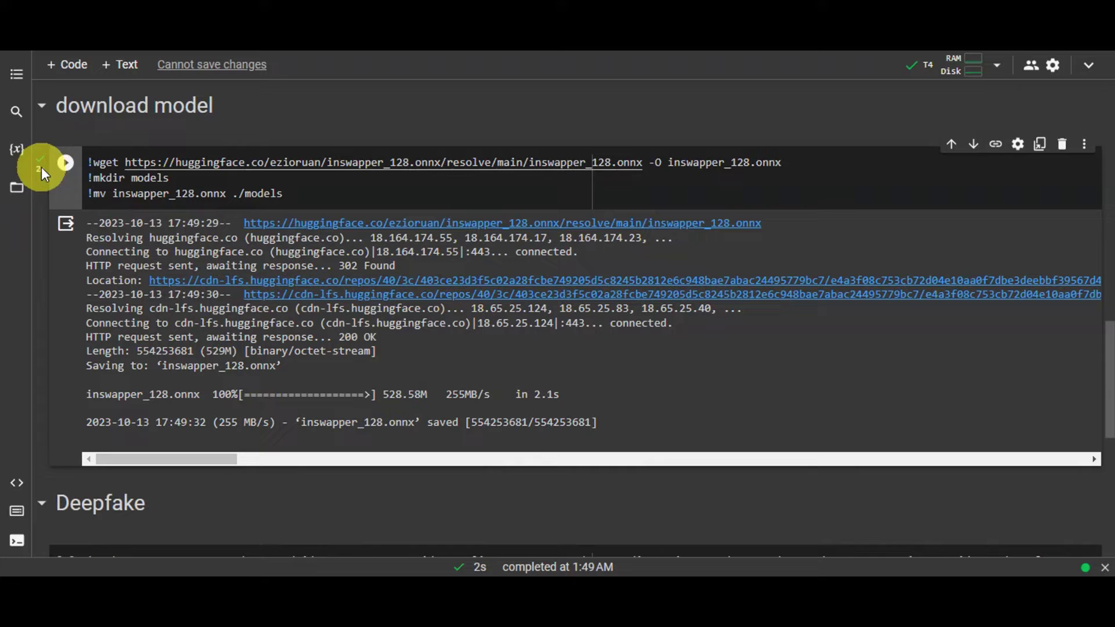
{"action": "scroll", "coordinate": [114, 481], "scroll_direction": "down", "scroll_amount": 1}
{"action": "scroll", "coordinate": [114, 480], "scroll_direction": "down", "scroll_amount": 4}
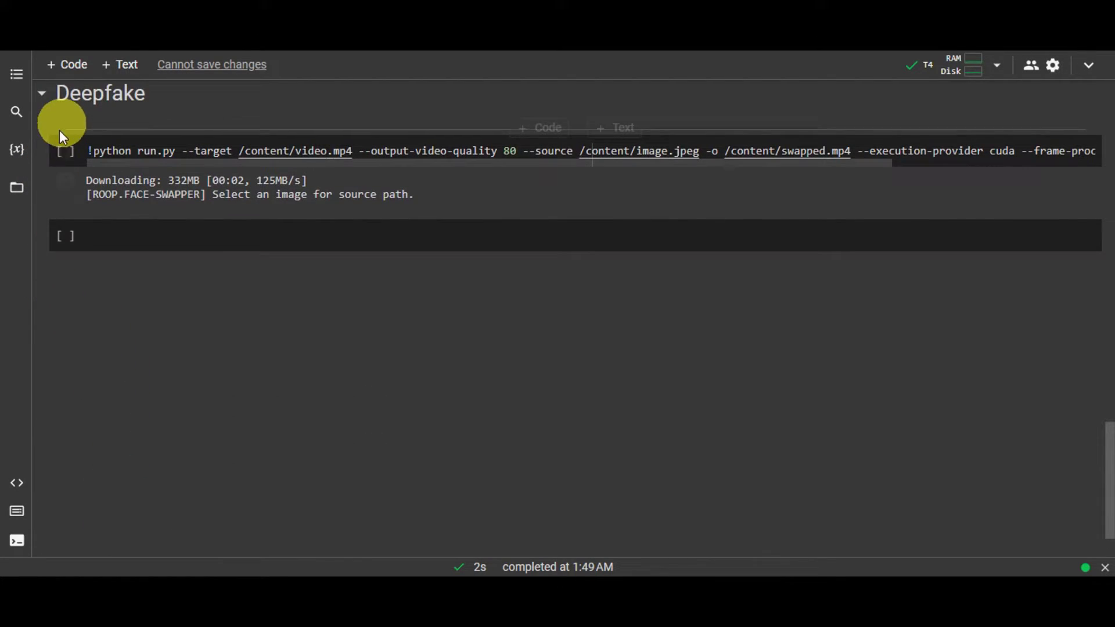
{"action": "left_click", "coordinate": [65, 154]}
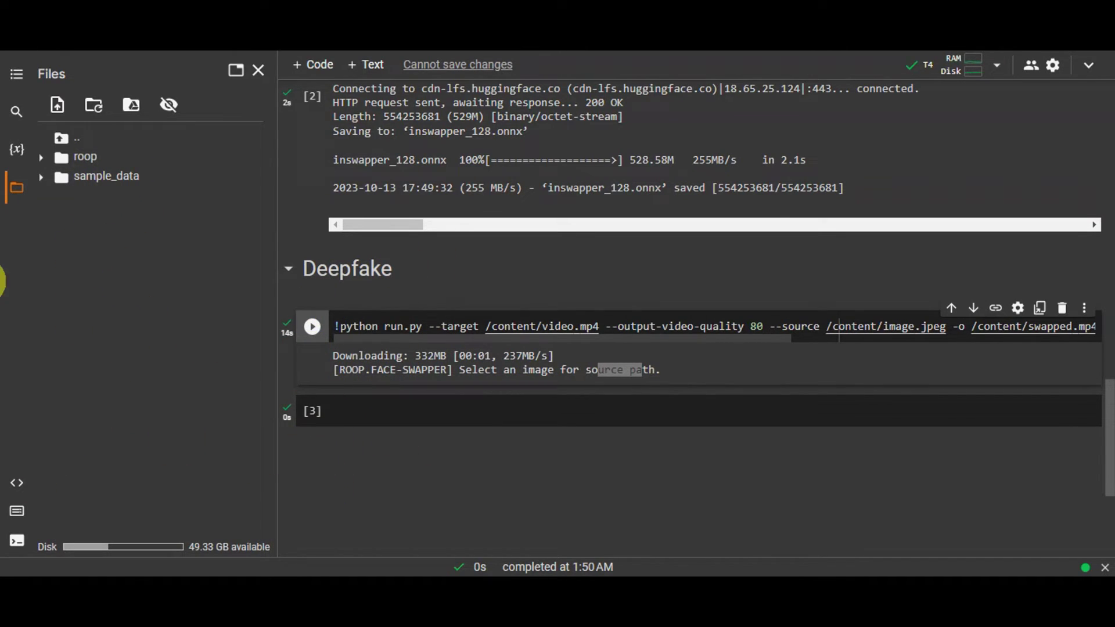
- Upload the Gen-2 video and portrait image to session files and copy the video's path
{"action": "left_click_drag", "start_coordinate": [1, 281], "coordinate": [125, 276]}
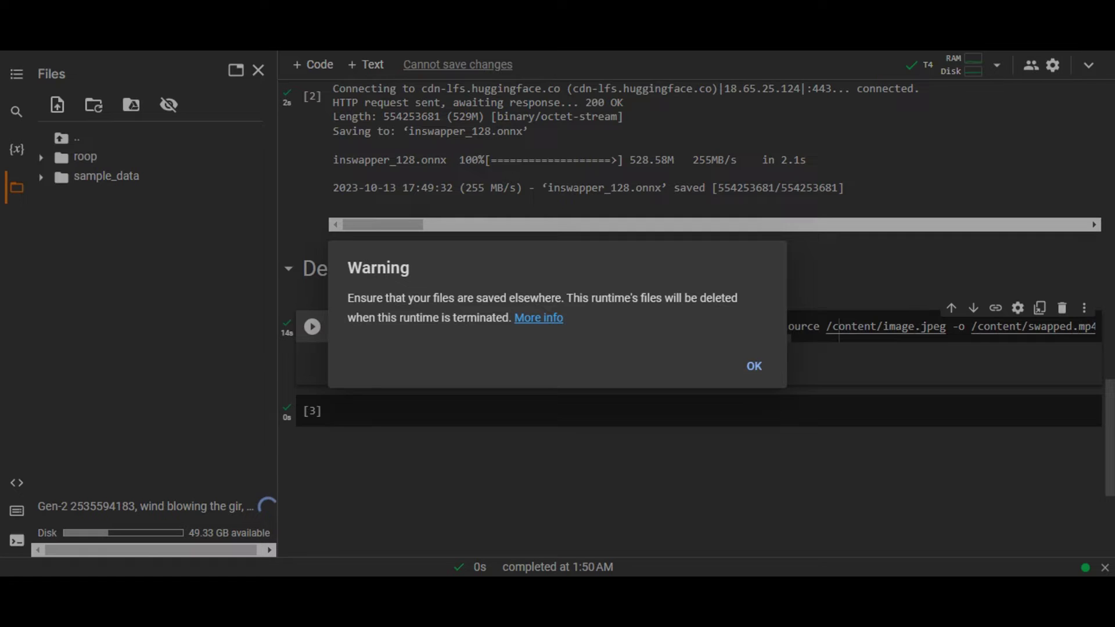
{"action": "left_click", "coordinate": [105, 200]}
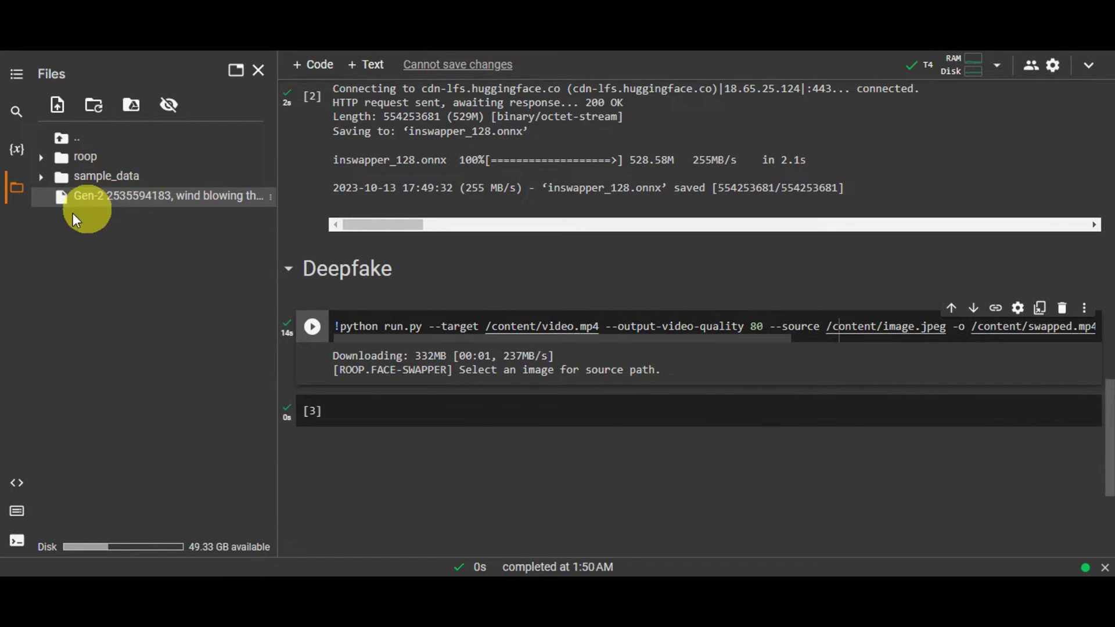
{"action": "left_click_drag", "start_coordinate": [116, 236], "coordinate": [155, 275]}
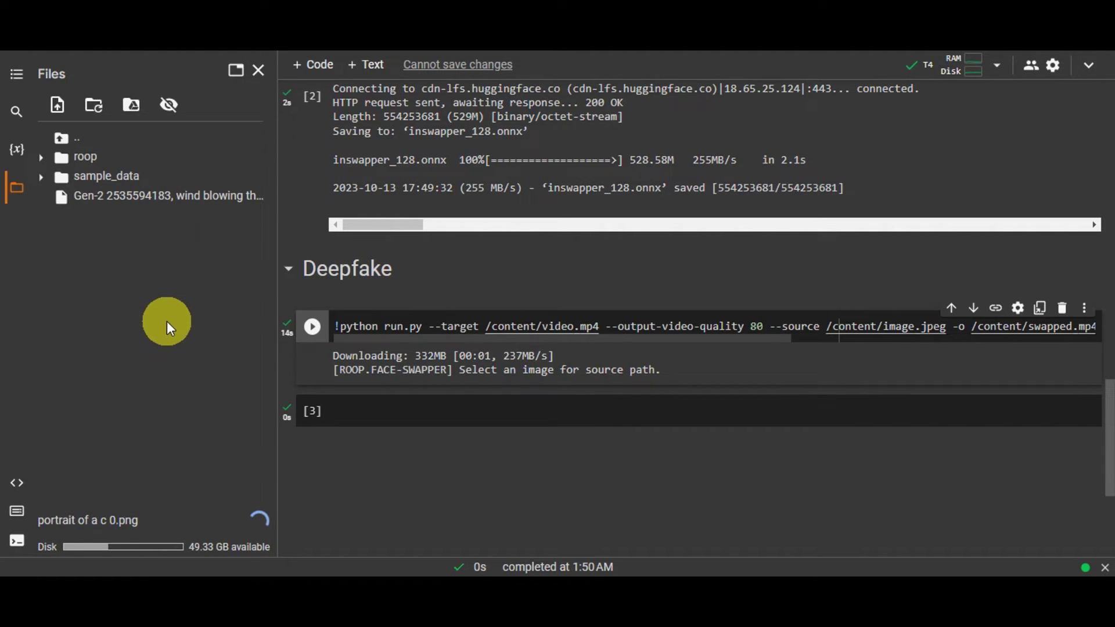
{"action": "right_click", "coordinate": [135, 203]}
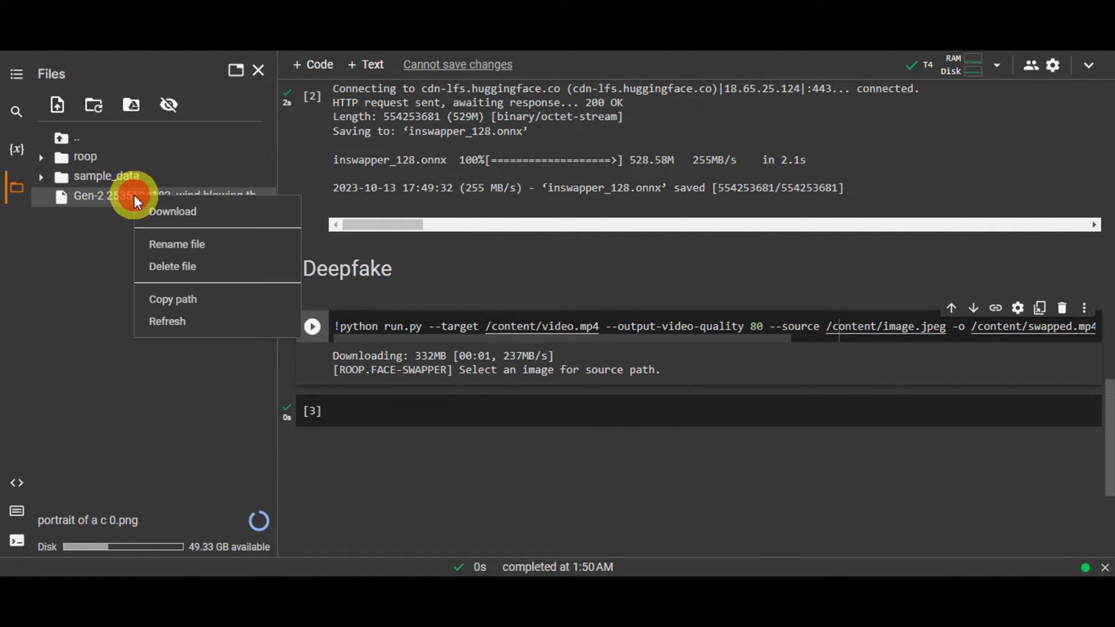
{"action": "left_click", "coordinate": [174, 305]}
{"action": "mouse_move", "coordinate": [491, 329]}
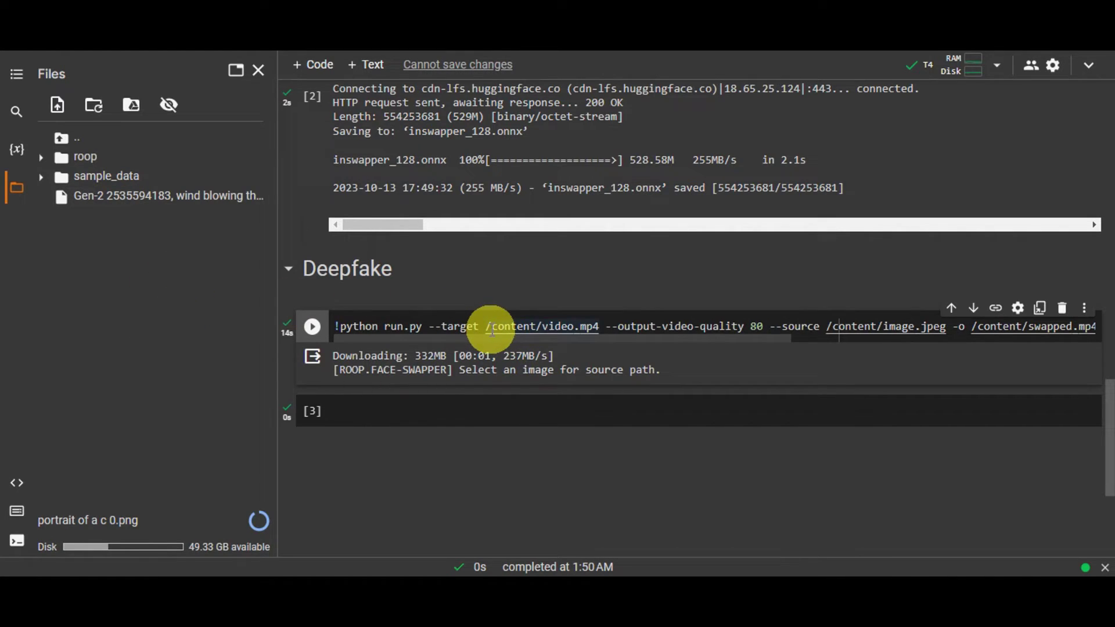
- Paste the video path as --target in the run.py command and copy the portrait's path
{"action": "left_click_drag", "start_coordinate": [491, 330], "coordinate": [600, 330]}
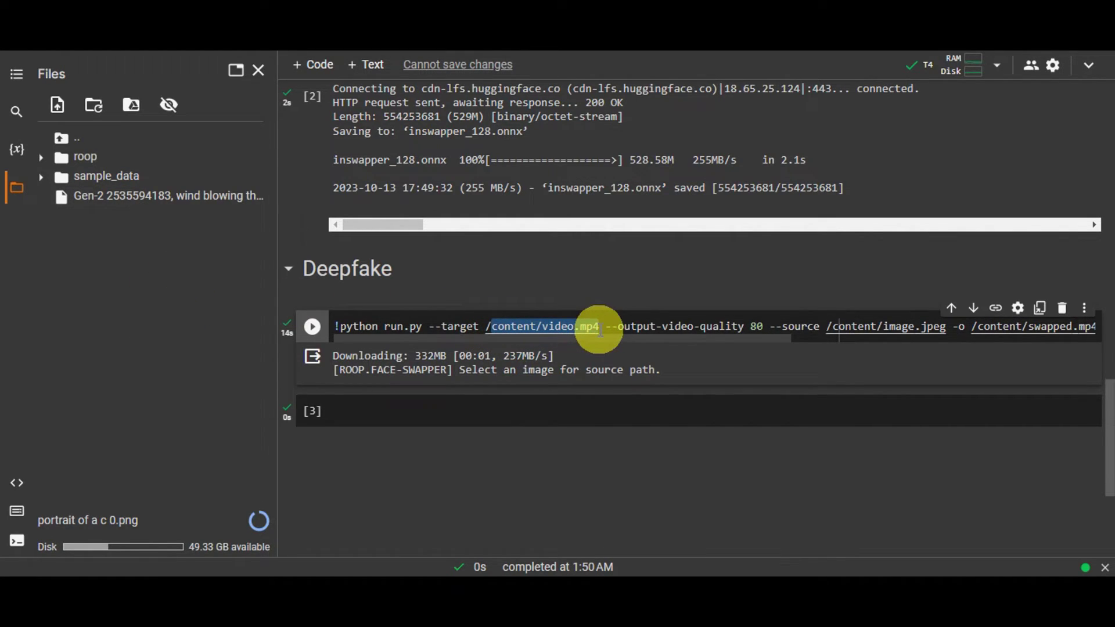
{"action": "key", "text": "ctrl+v"}
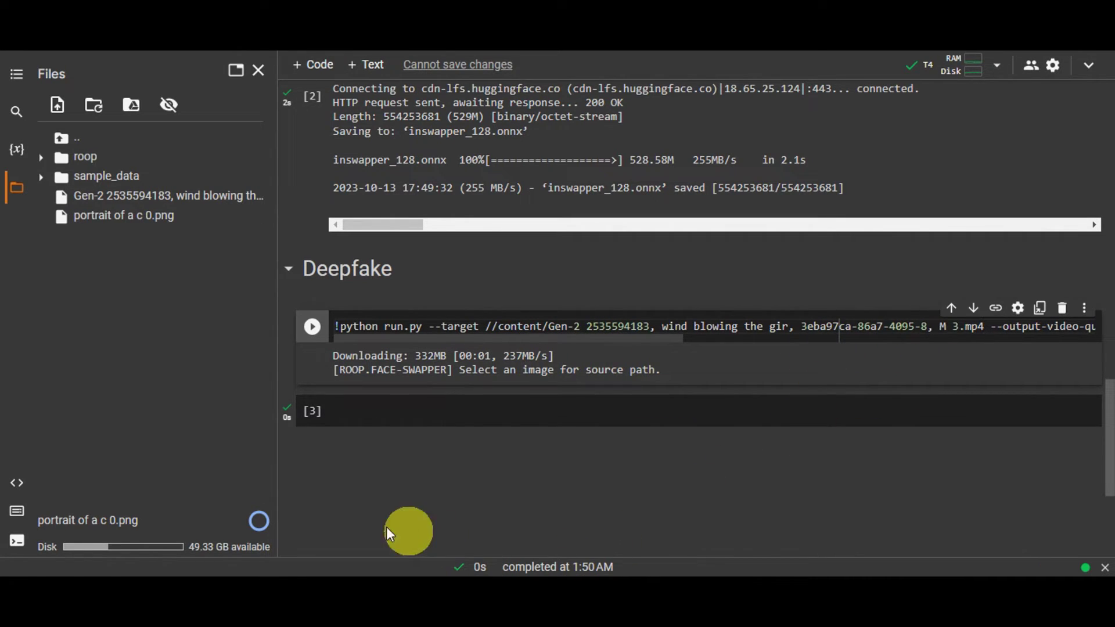
{"action": "left_click_drag", "start_coordinate": [1003, 331], "coordinate": [378, 330]}
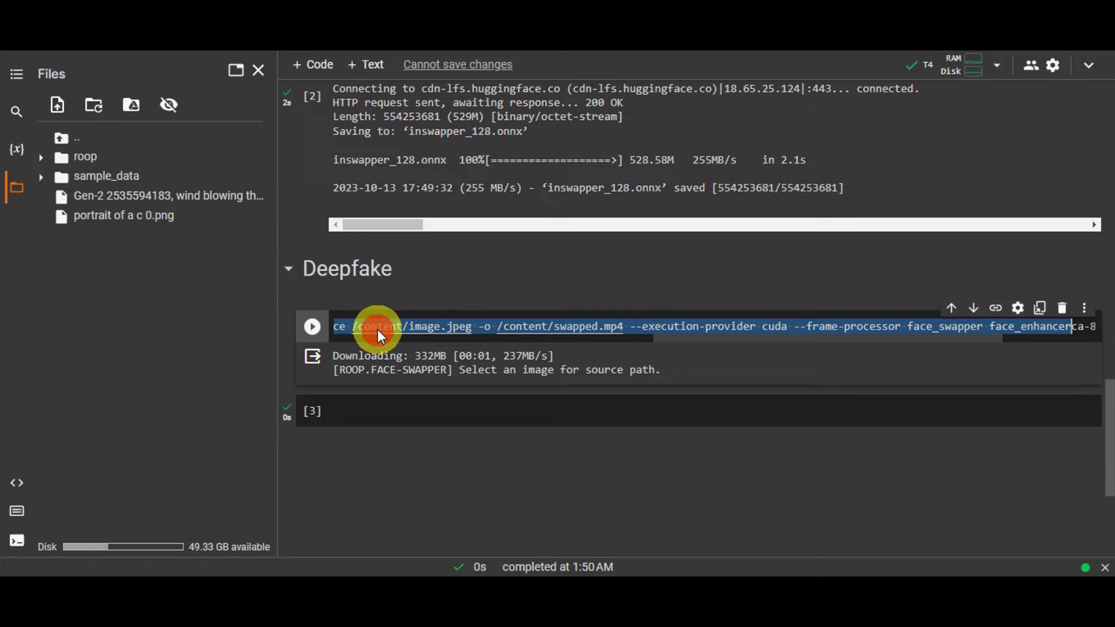
{"action": "right_click", "coordinate": [121, 215]}
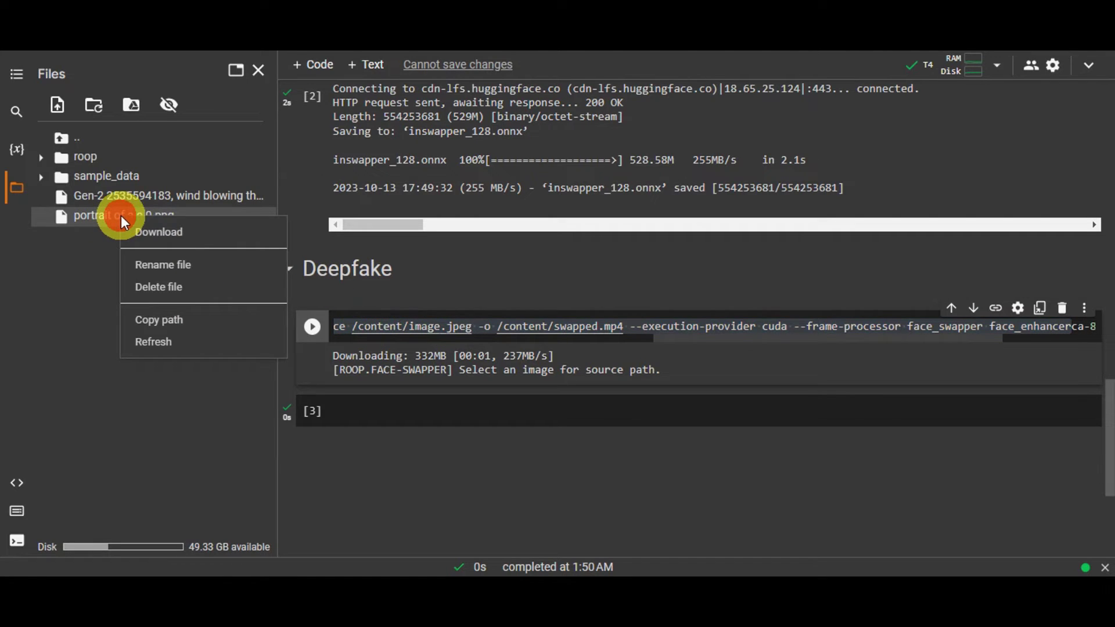
{"action": "left_click", "coordinate": [139, 322]}
- Paste the portrait path as --source over content/image.jpeg and run the Deepfake command
{"action": "left_click", "coordinate": [471, 327]}
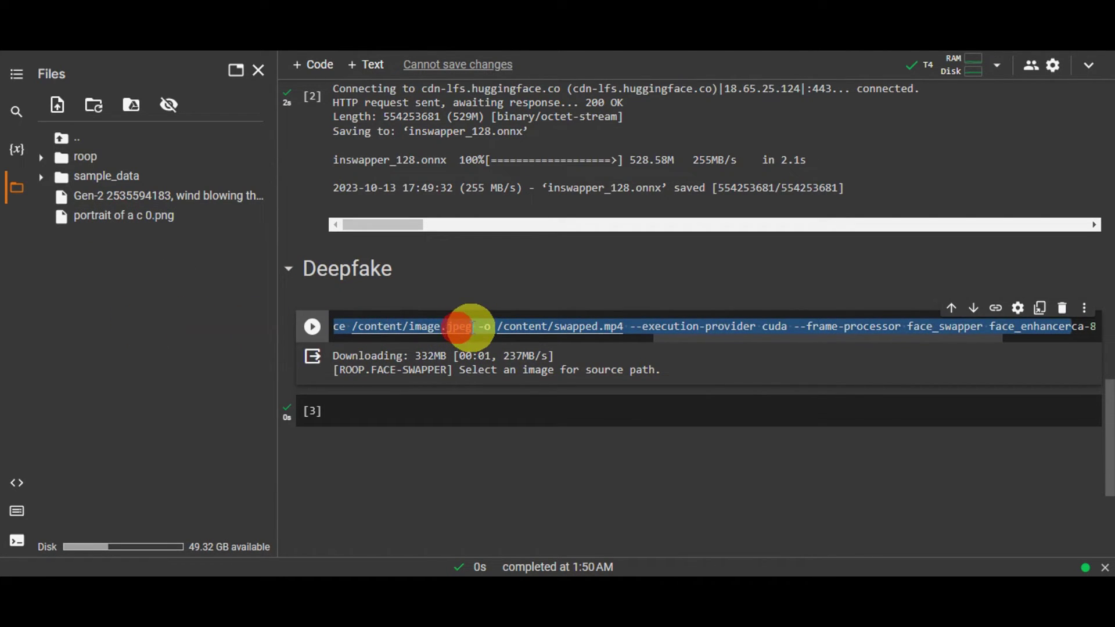
{"action": "left_click_drag", "start_coordinate": [472, 328], "coordinate": [358, 328]}
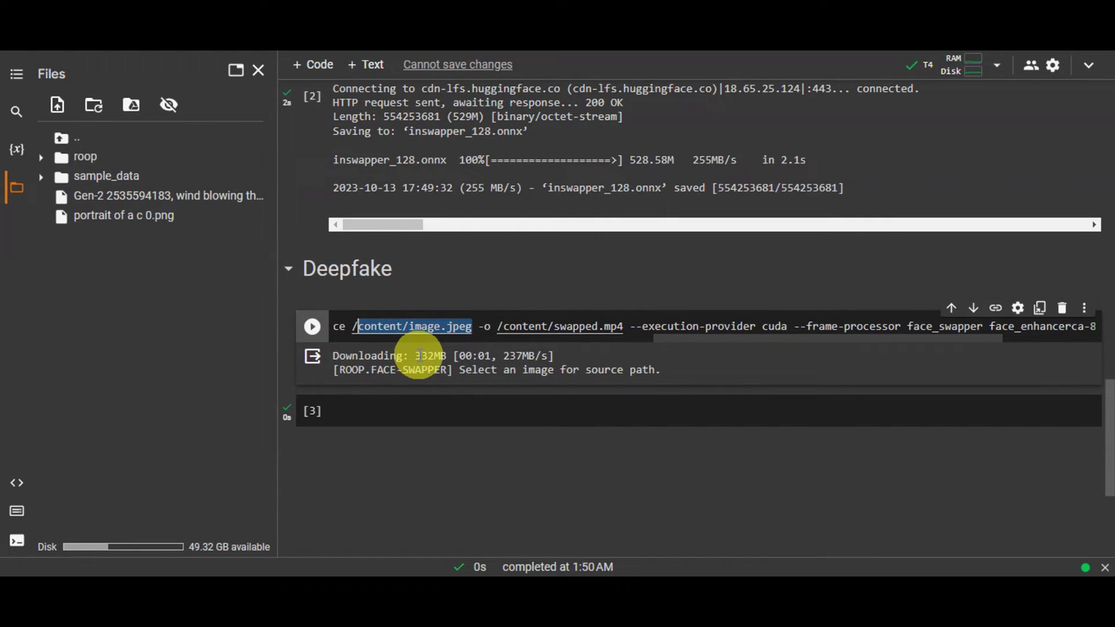
{"action": "key", "text": "ctrl+v"}
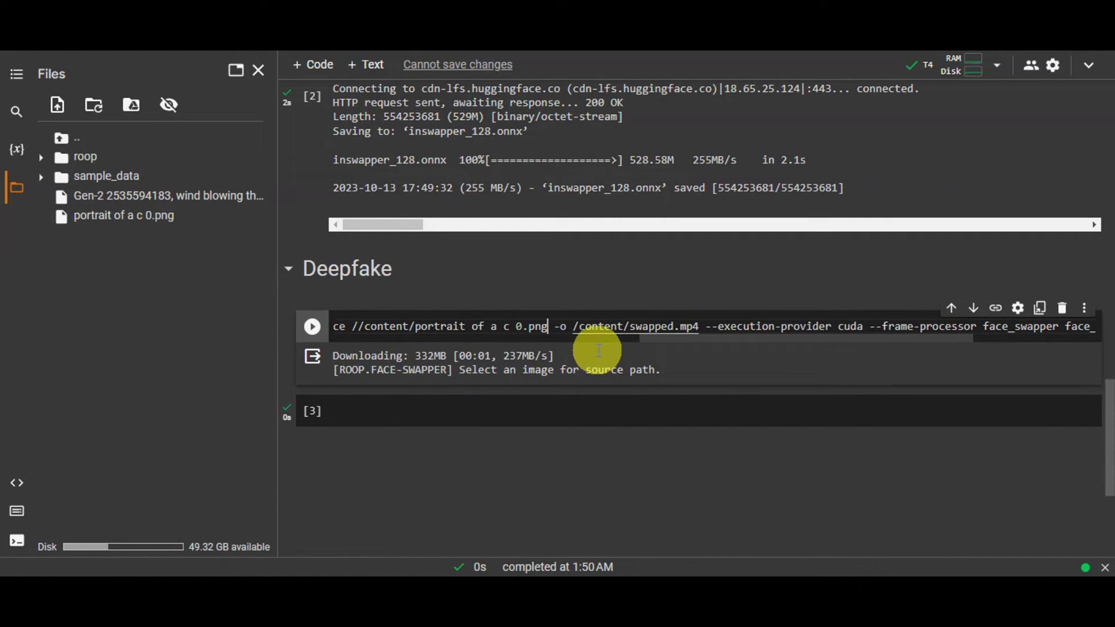
{"action": "left_click", "coordinate": [615, 289]}
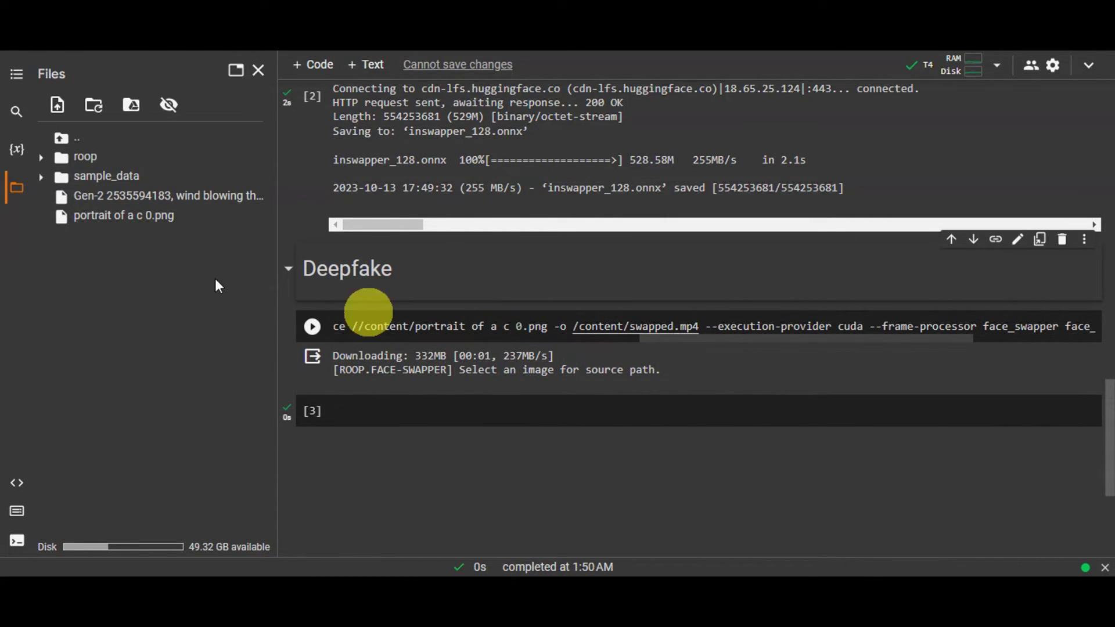
{"action": "left_click", "coordinate": [313, 326]}
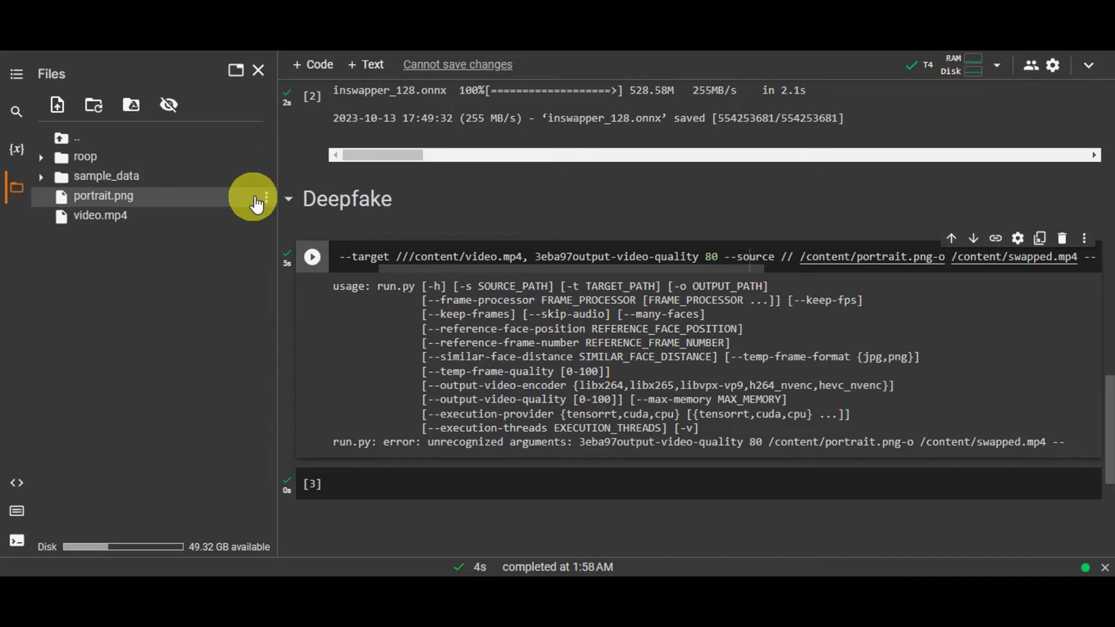
- Refresh the session file list in the Files panel after checking portrait.png's options
{"action": "left_click", "coordinate": [267, 202]}
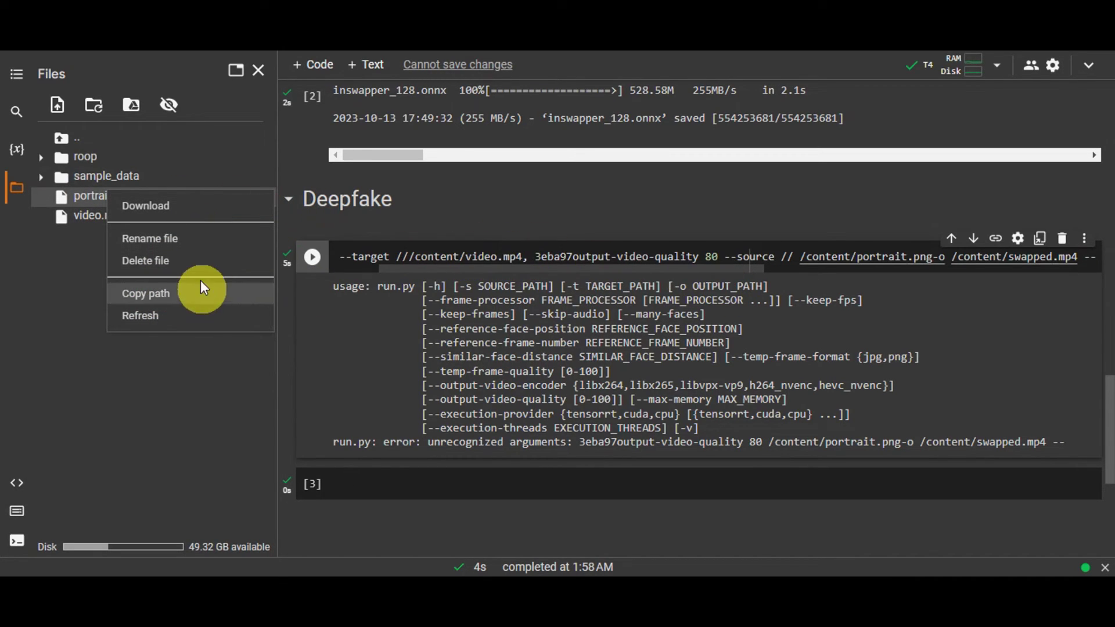
{"action": "left_click", "coordinate": [52, 272]}
{"action": "mouse_move", "coordinate": [876, 257]}
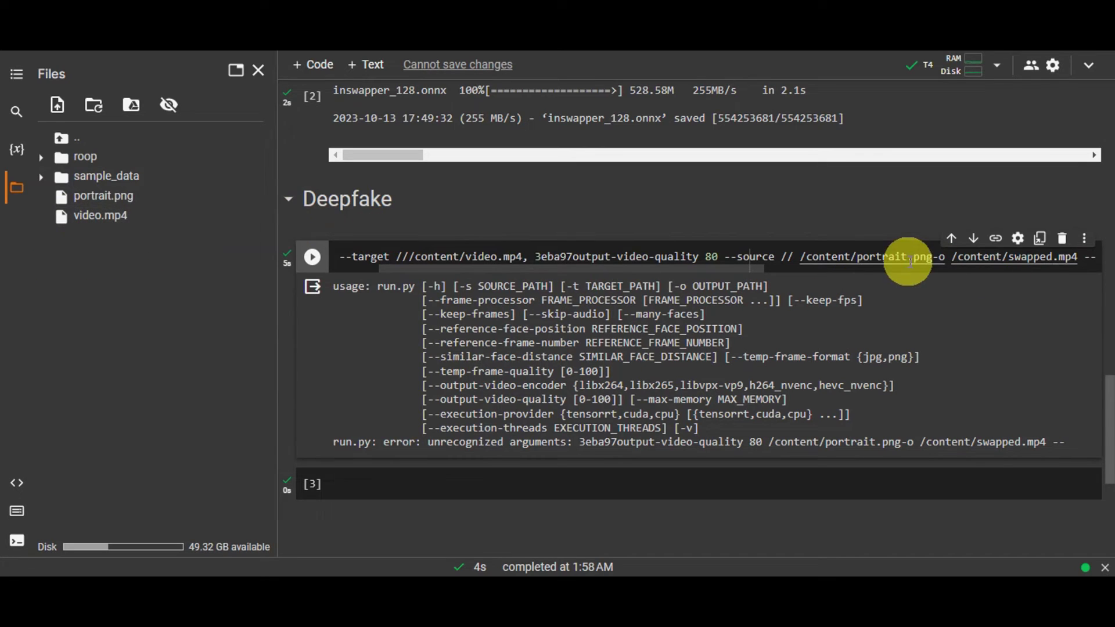
{"action": "right_click", "coordinate": [121, 294]}
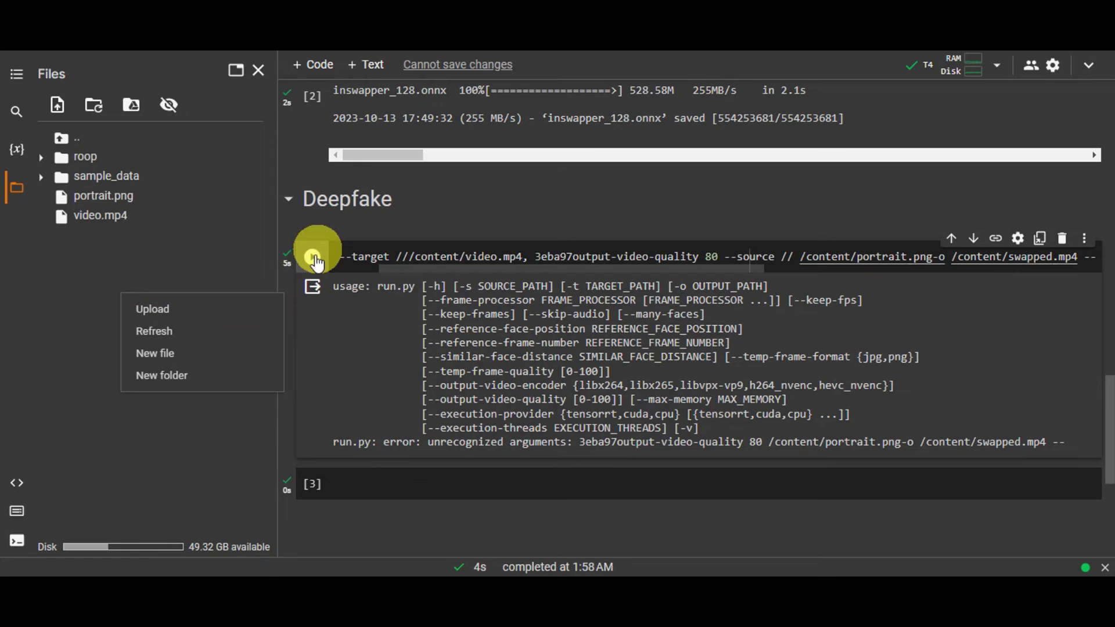
{"action": "left_click", "coordinate": [157, 336]}
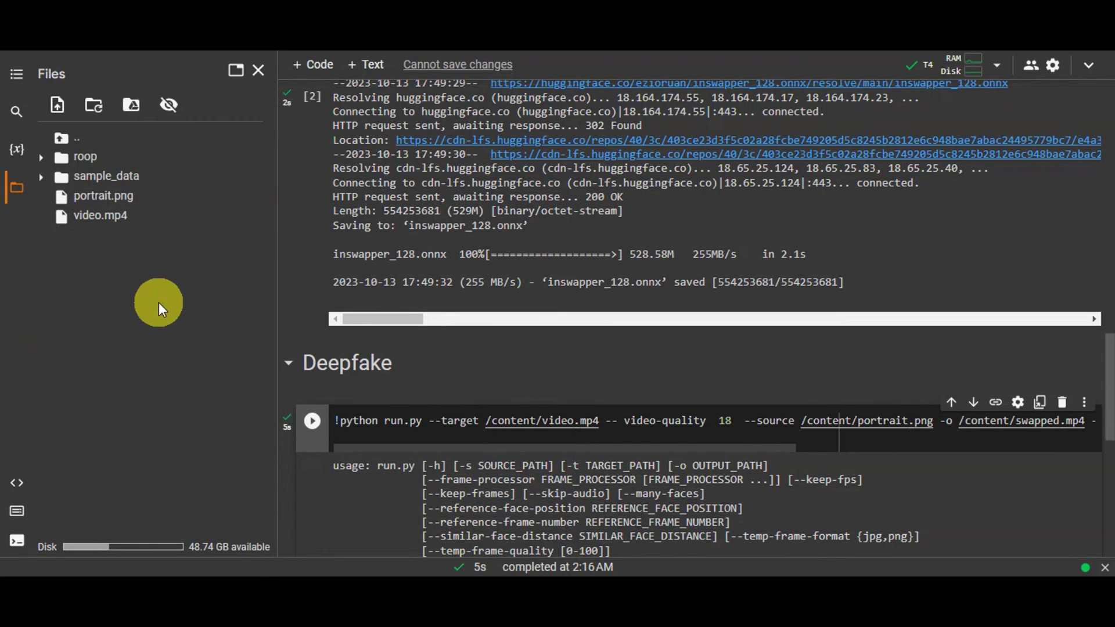
{"action": "right_click", "coordinate": [118, 278]}
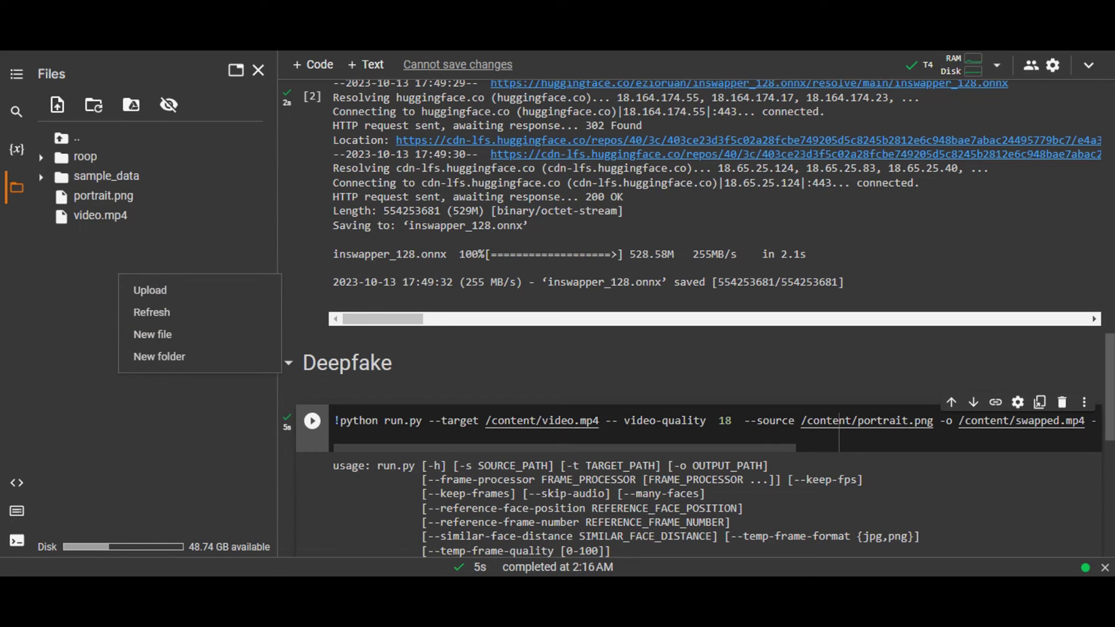
{"action": "key", "text": "Escape"}
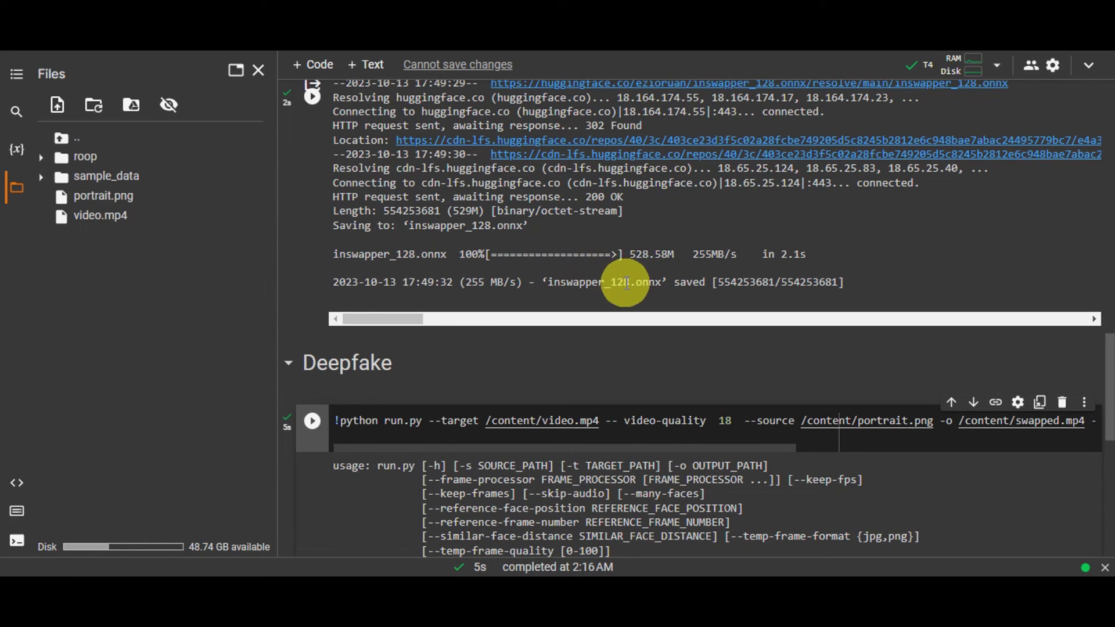